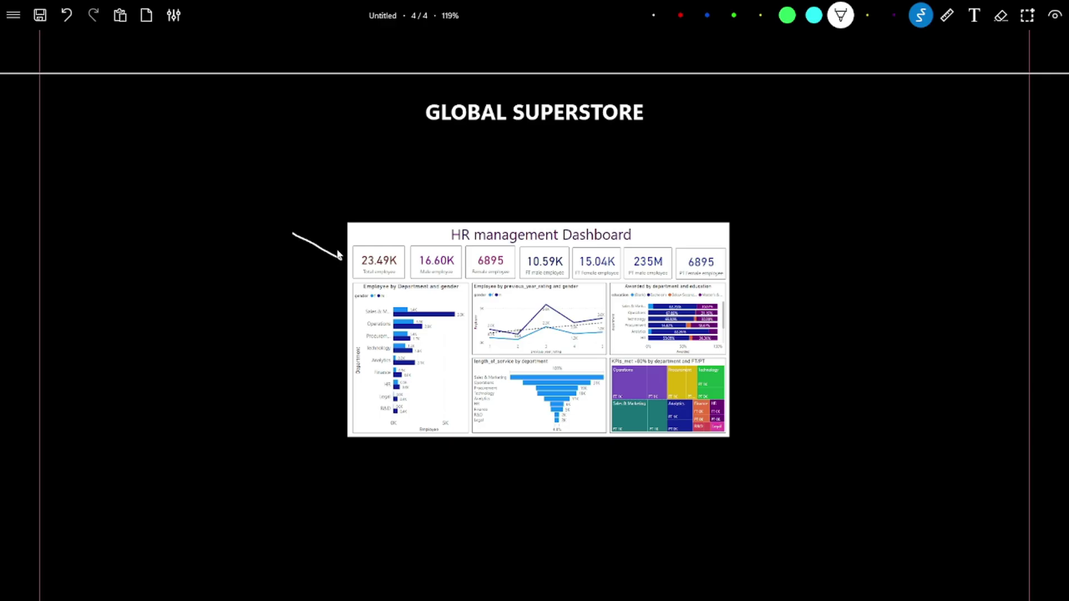
# Draw pointer strokes beside the HR management Dashboard image and switch to the Power BI Desktop report.
pyautogui.moveTo(339, 255); pyautogui.dragTo(332, 267)
pyautogui.moveTo(811, 234); pyautogui.dragTo(824, 232)
pyautogui.hotkey('alt', 'Tab')
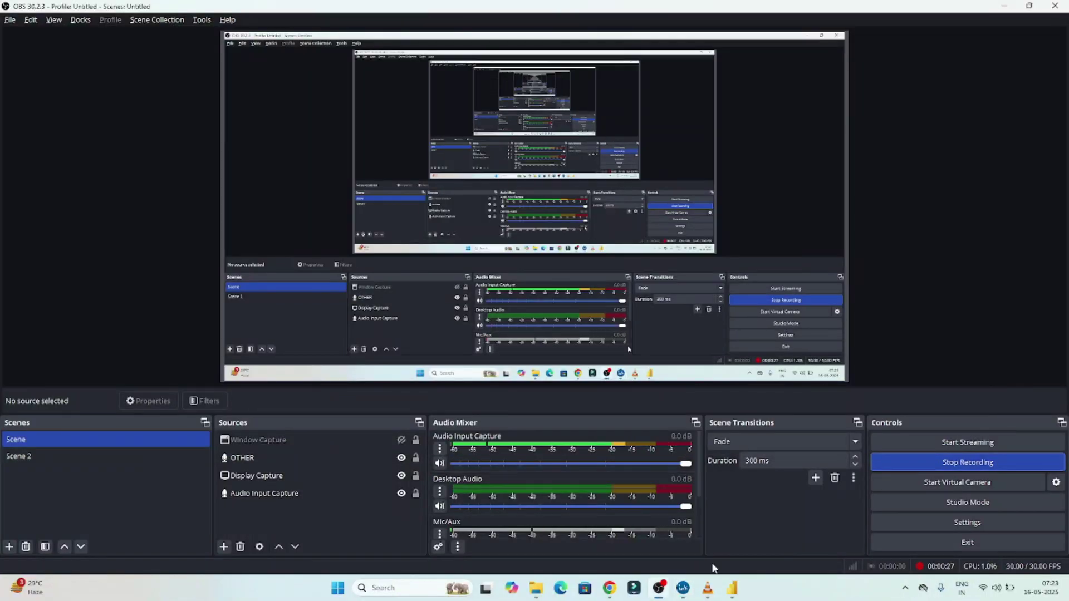
pyautogui.click(730, 592)
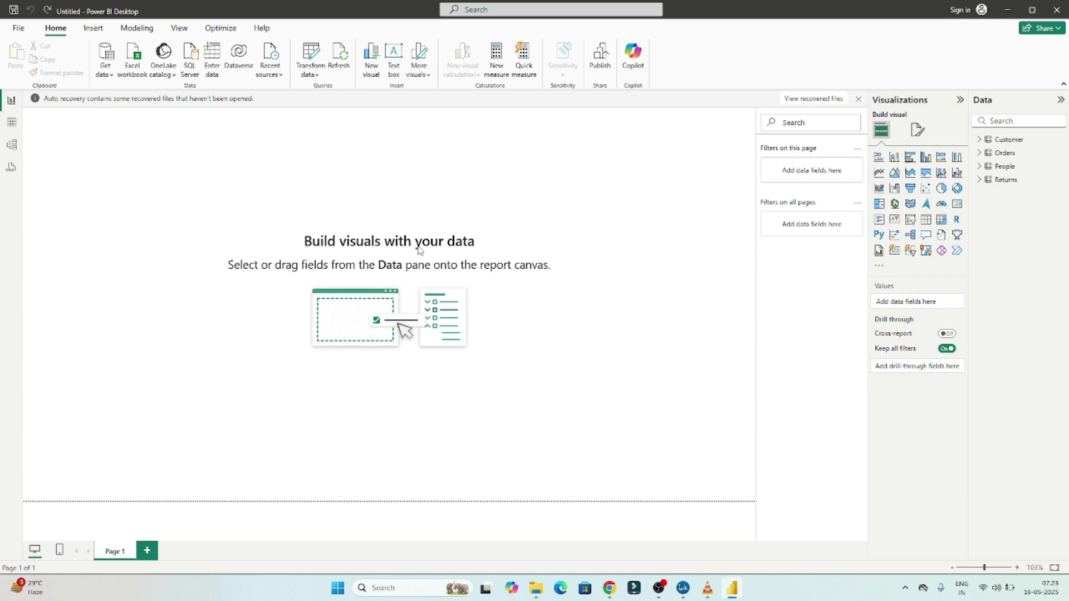
pyautogui.click(916, 131)
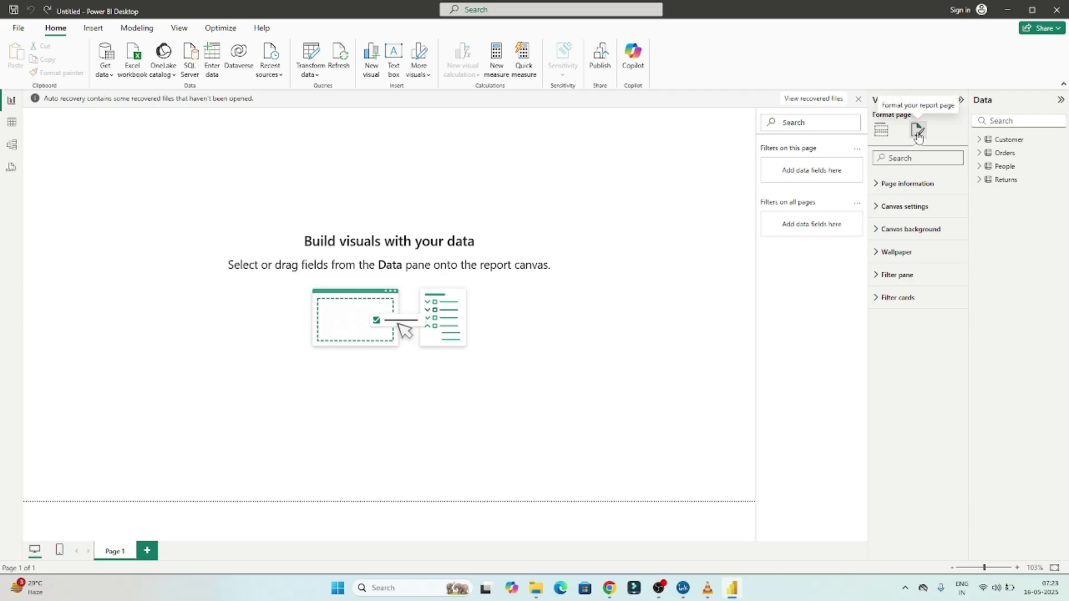
pyautogui.click(881, 129)
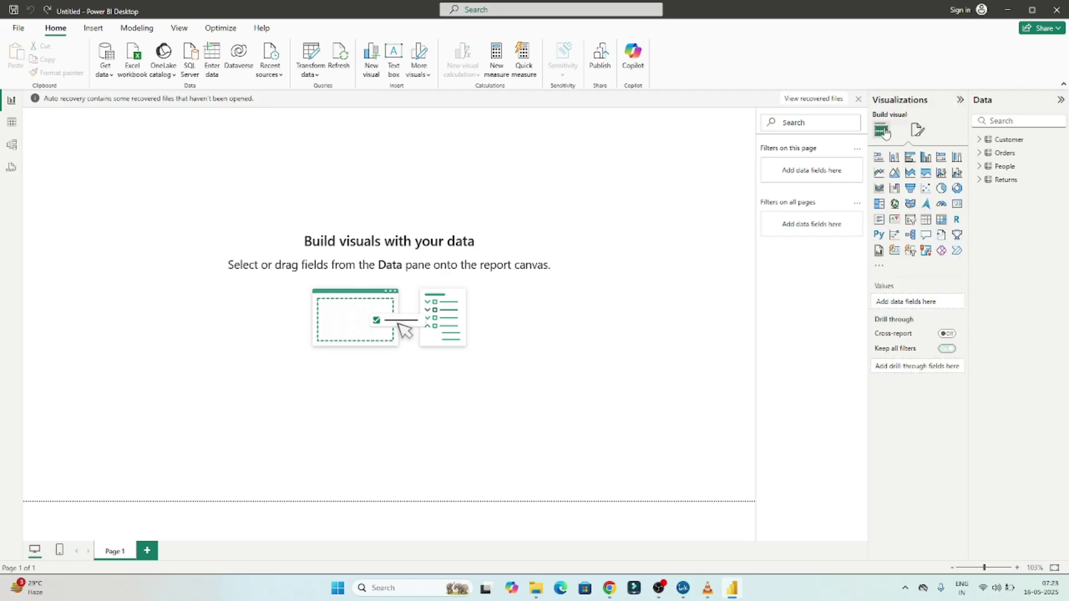
pyautogui.click(919, 131)
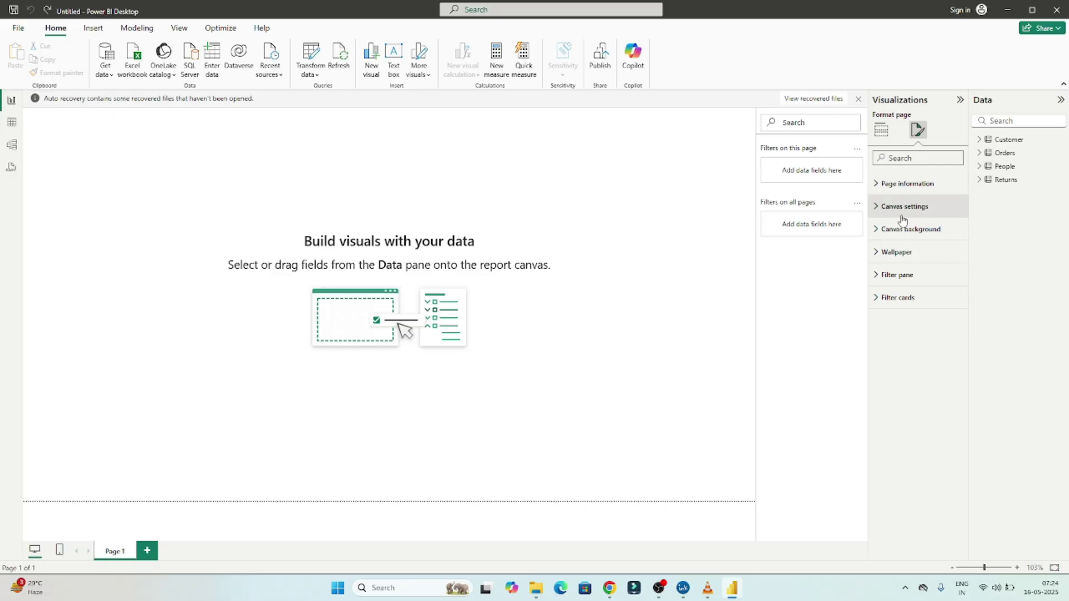
pyautogui.click(882, 130)
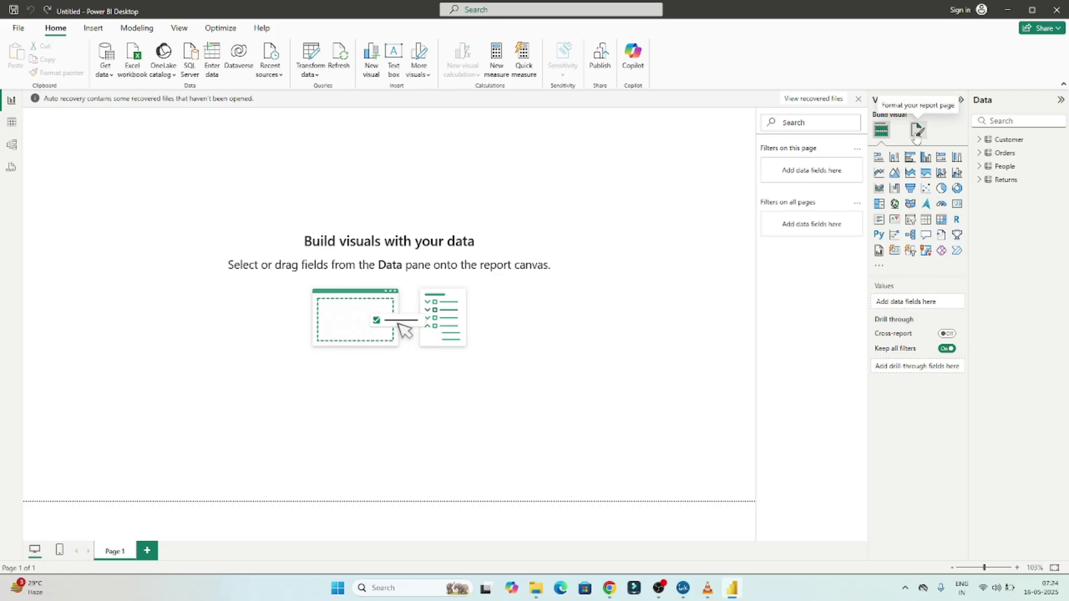
# Rename the report page as GLOBAL in its page formatting options.
pyautogui.click(917, 130)
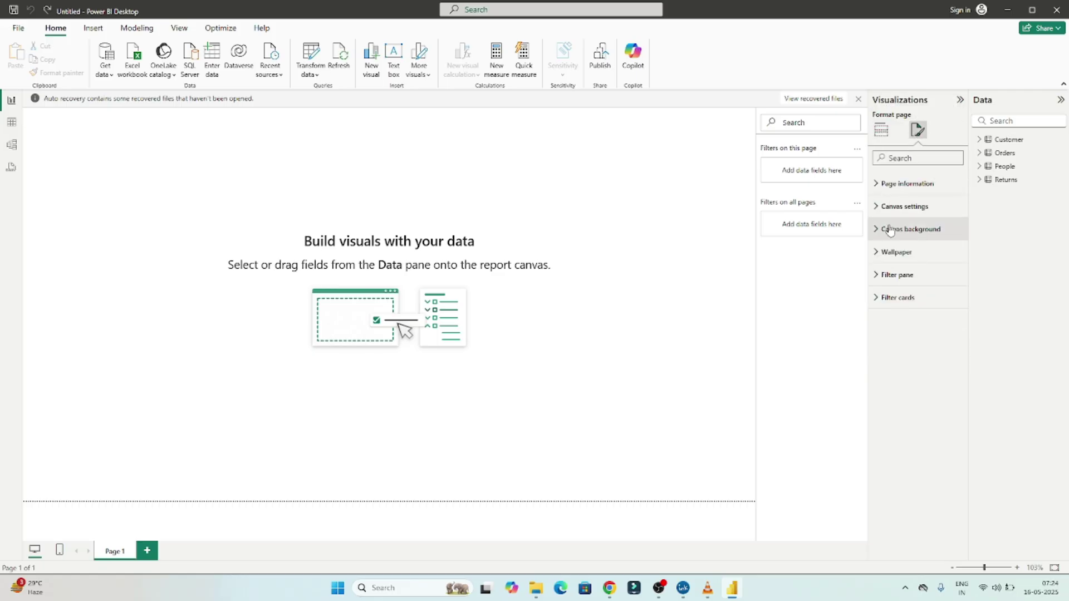
pyautogui.click(890, 184)
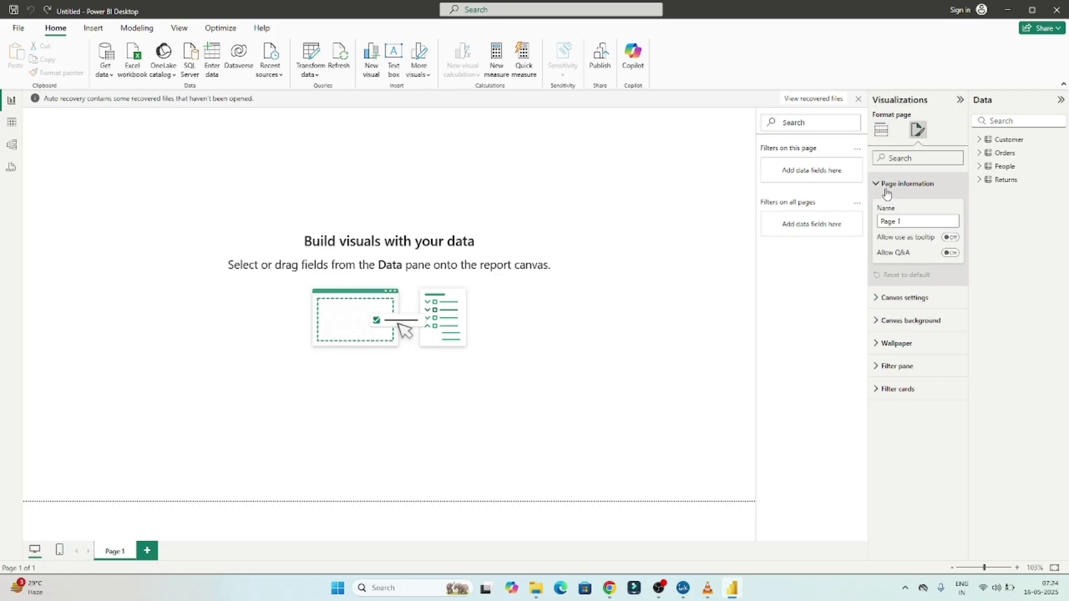
pyautogui.click(898, 222)
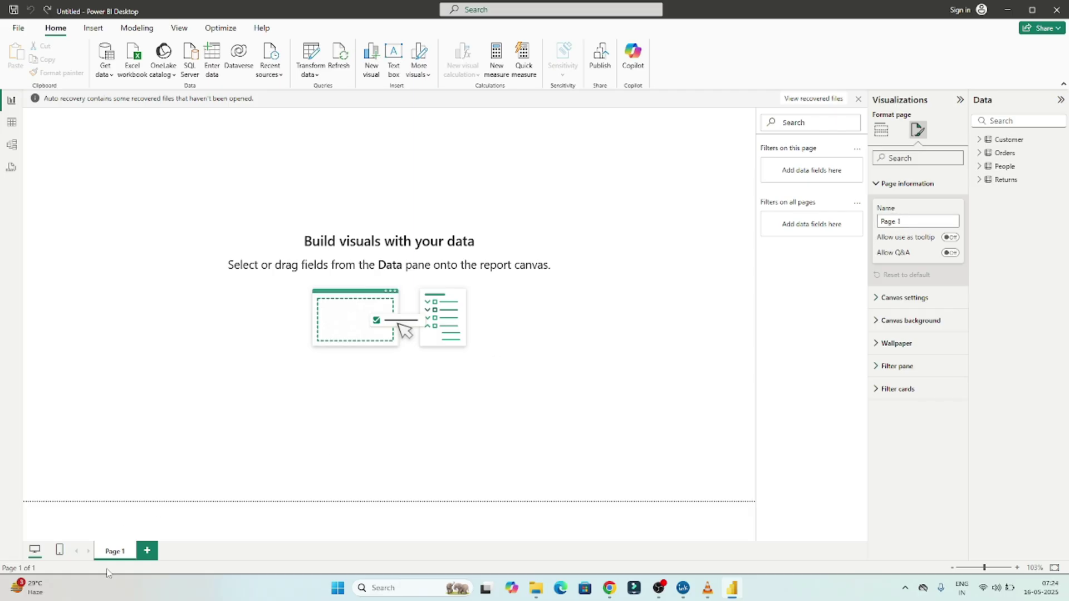
pyautogui.tripleClick(909, 225)
pyautogui.write('C')
pyautogui.press('Return')
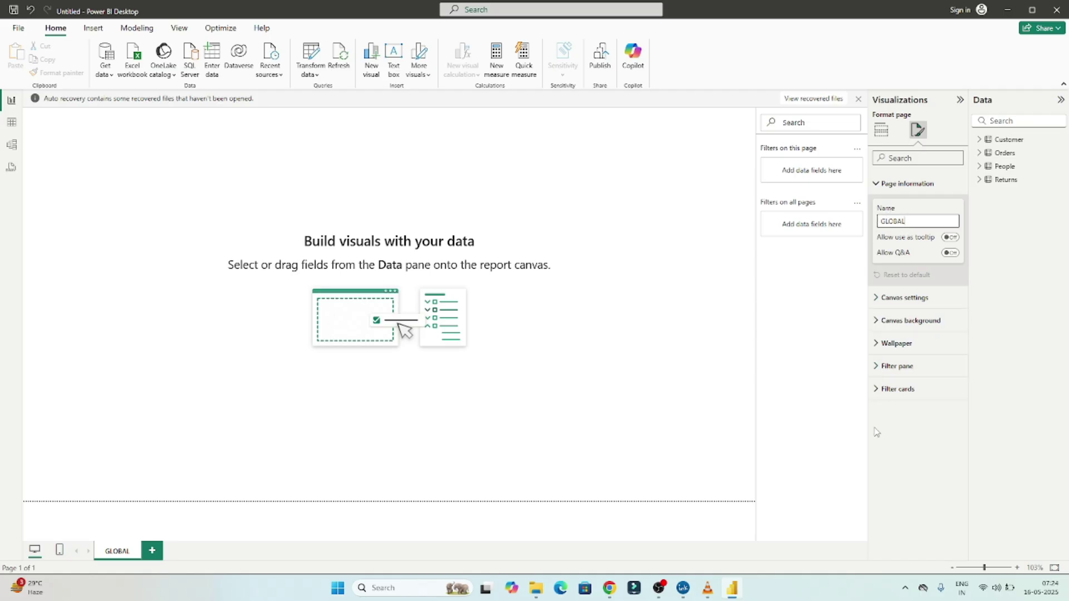
# Try the 4:3 and Letter canvas types for the GLOBAL page.
pyautogui.click(878, 302)
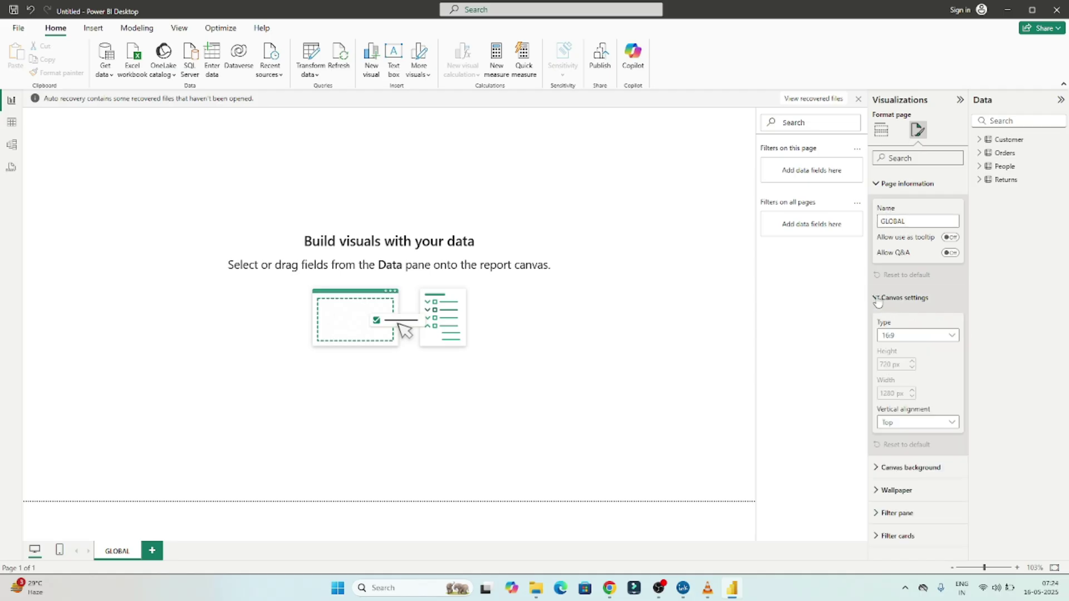
pyautogui.click(896, 342)
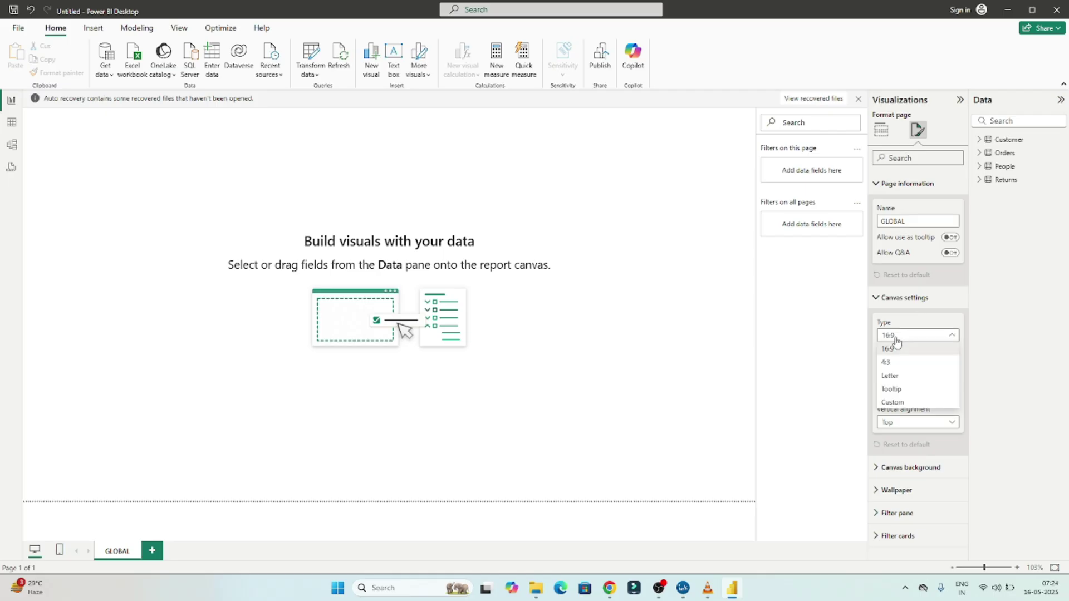
pyautogui.click(891, 363)
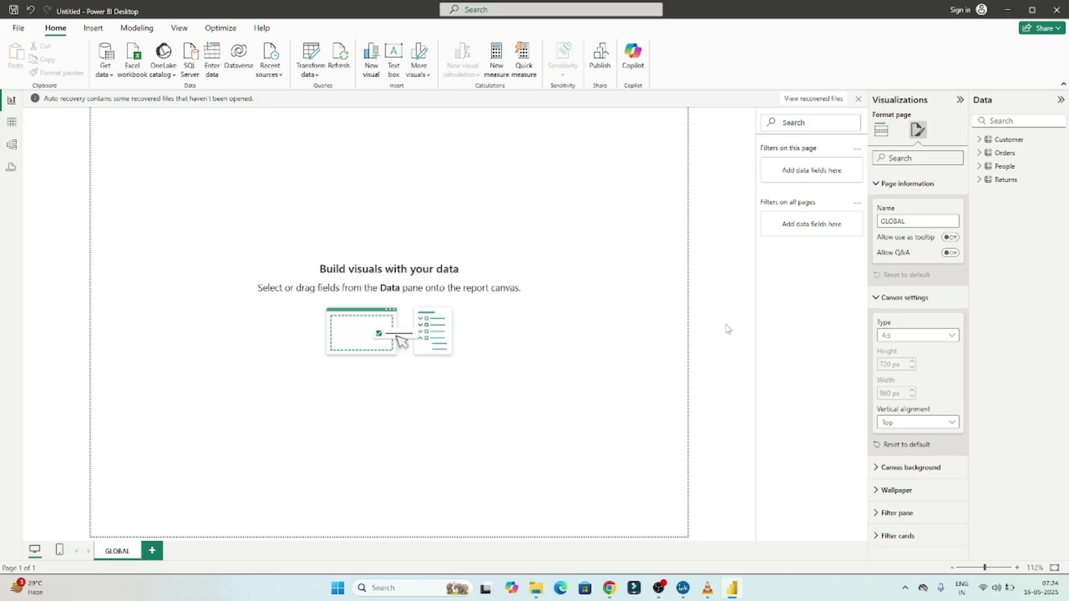
pyautogui.click(917, 336)
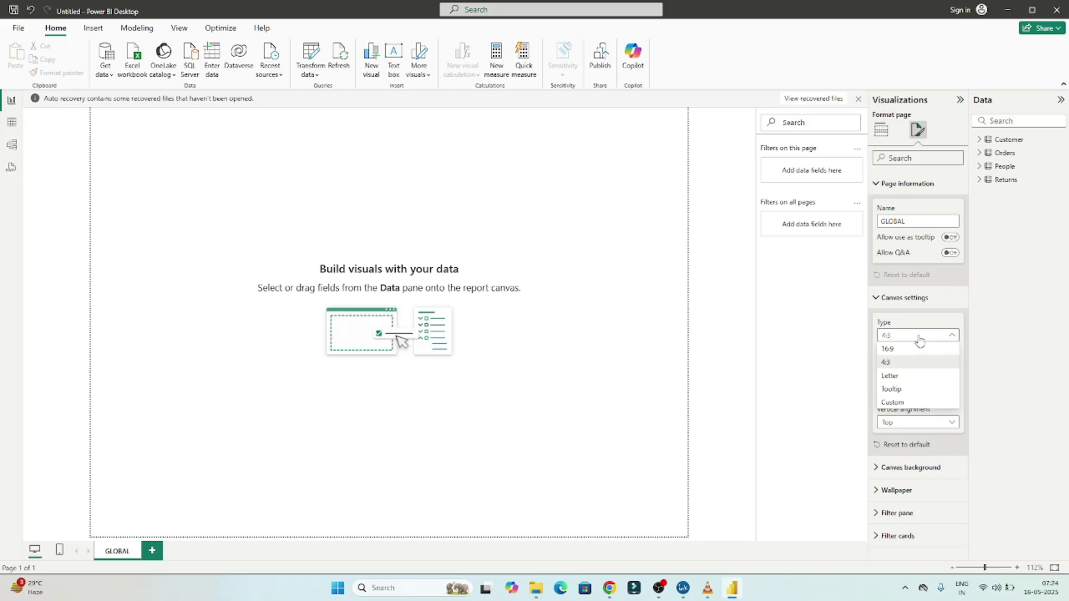
pyautogui.click(893, 379)
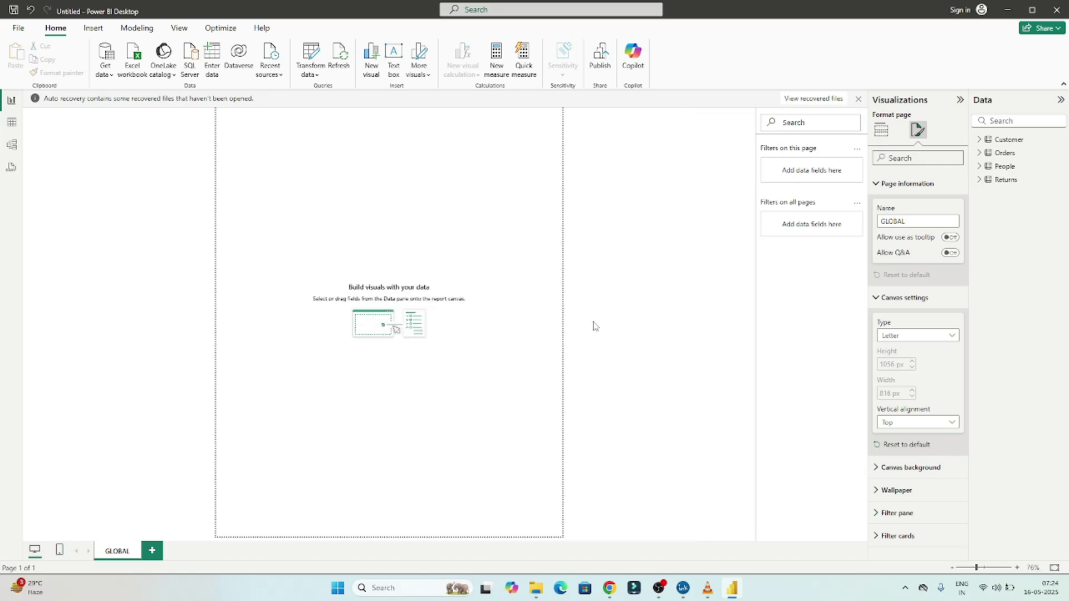
# Set the page's canvas type to Custom with a height of 1300 px and a width of 1850 px.
pyautogui.click(895, 337)
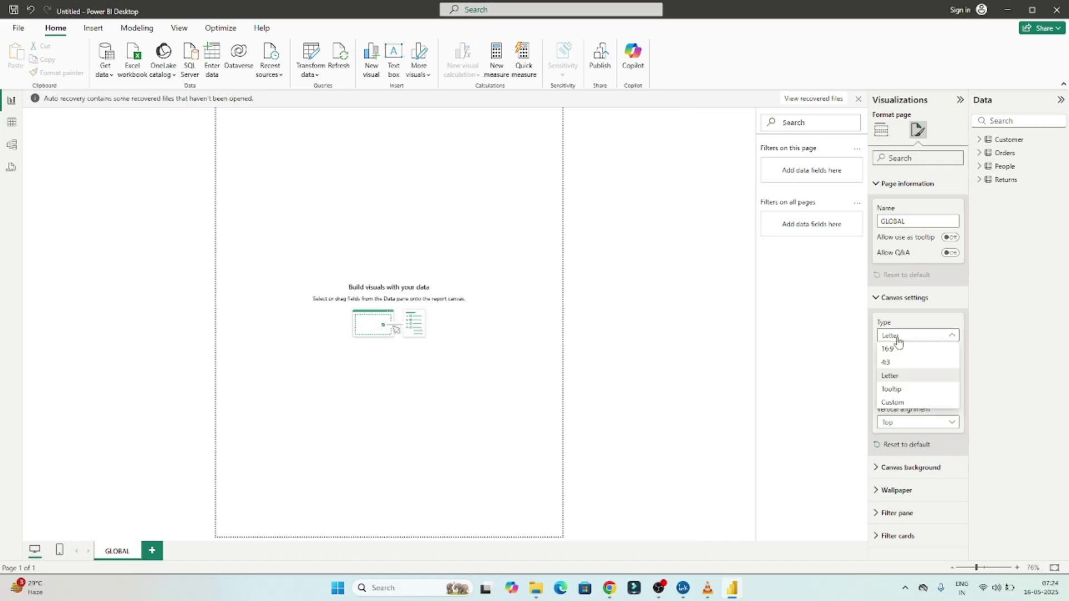
pyautogui.click(895, 402)
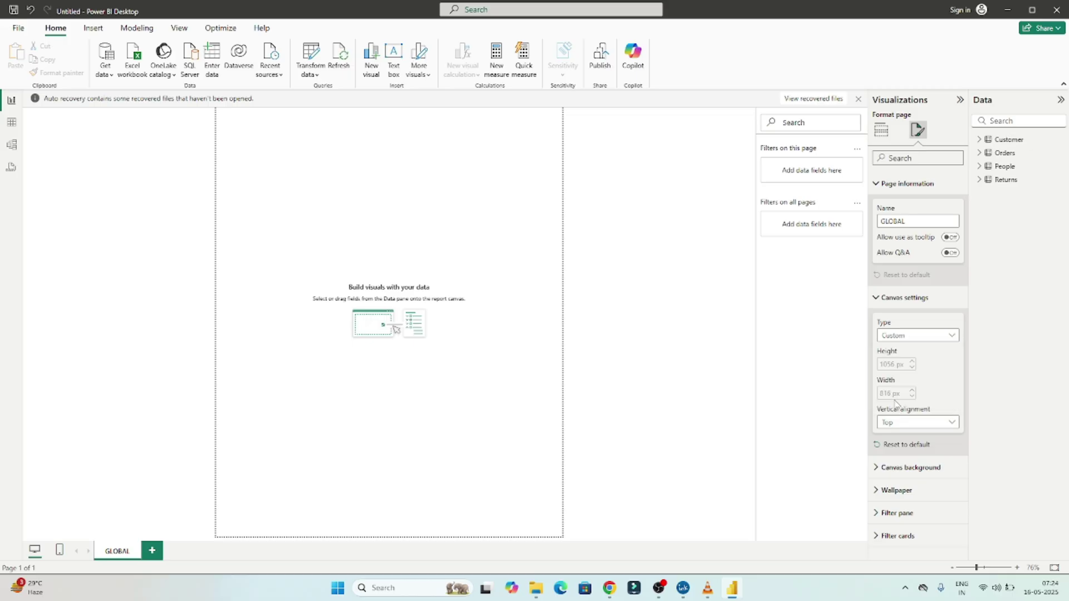
pyautogui.doubleClick(895, 364)
pyautogui.write('1300')
pyautogui.press('Return')
pyautogui.doubleClick(884, 393)
pyautogui.write('1')
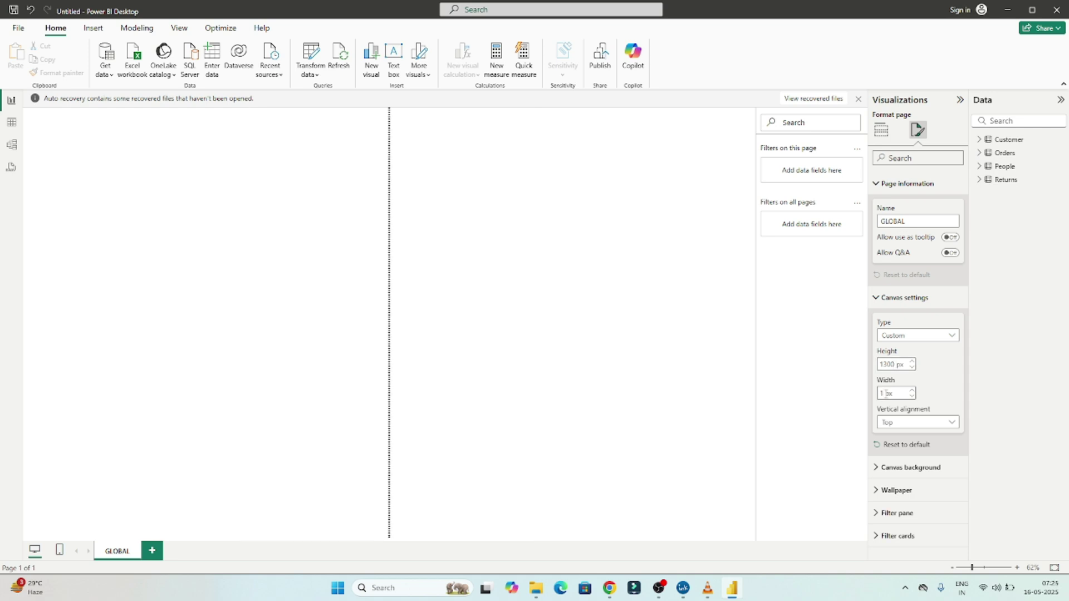
pyautogui.write('50')
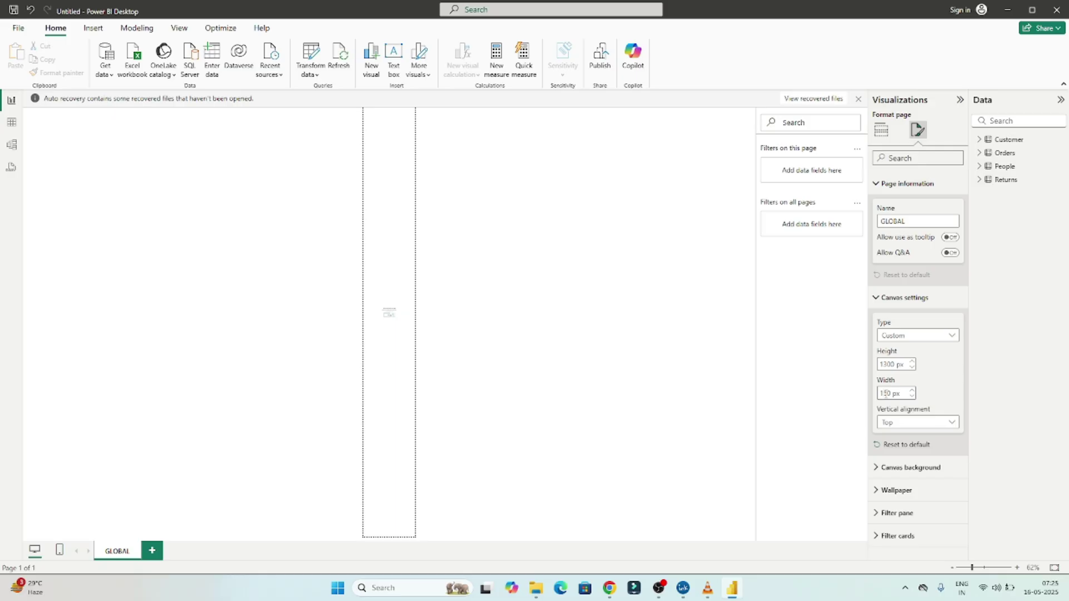
pyautogui.write('8')
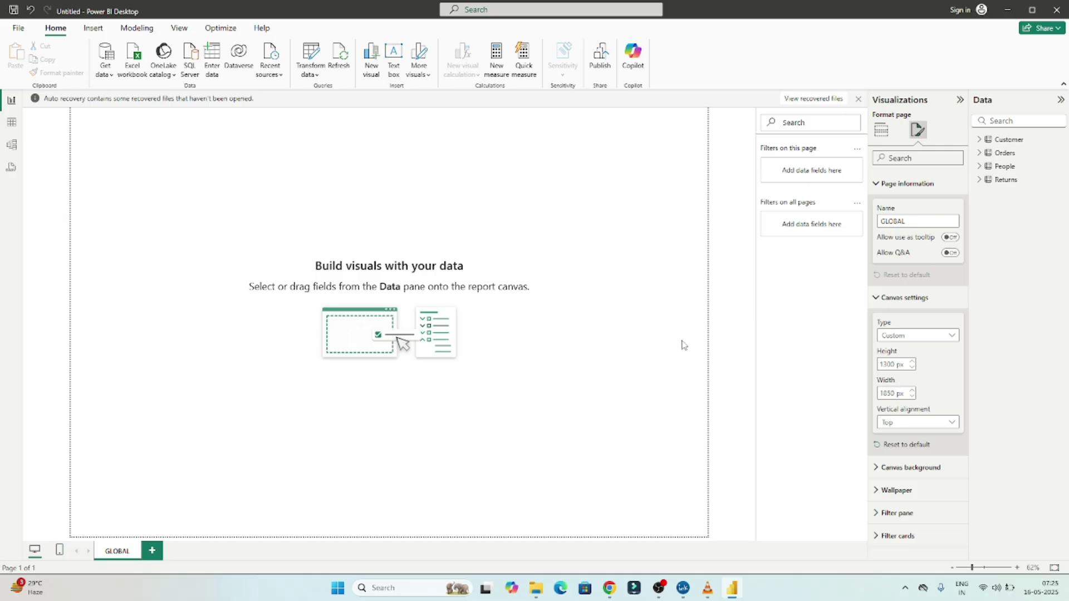
pyautogui.click(924, 336)
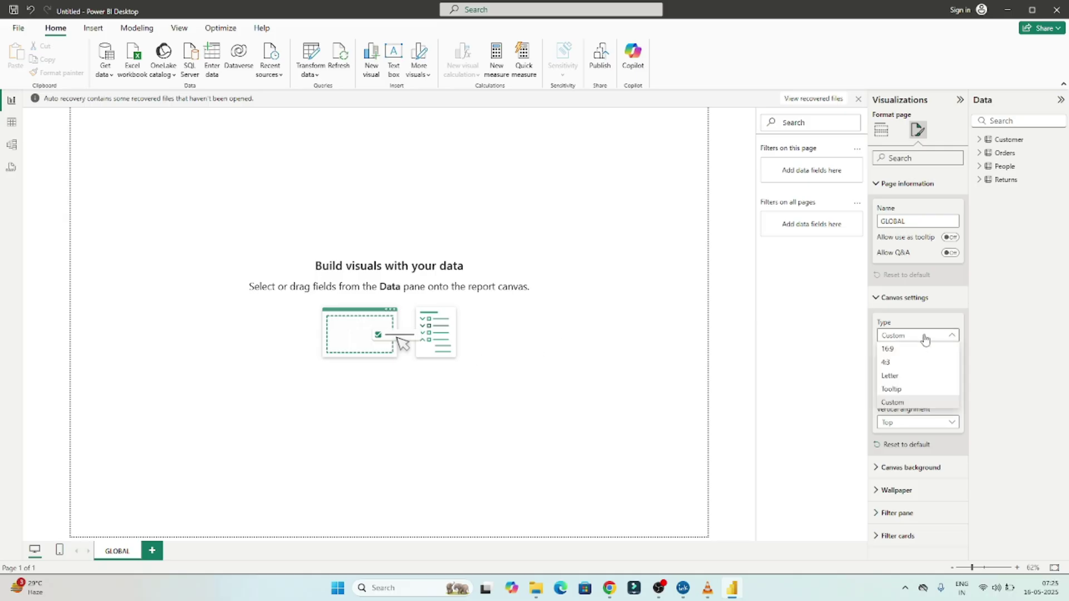
pyautogui.click(976, 371)
pyautogui.doubleClick(886, 365)
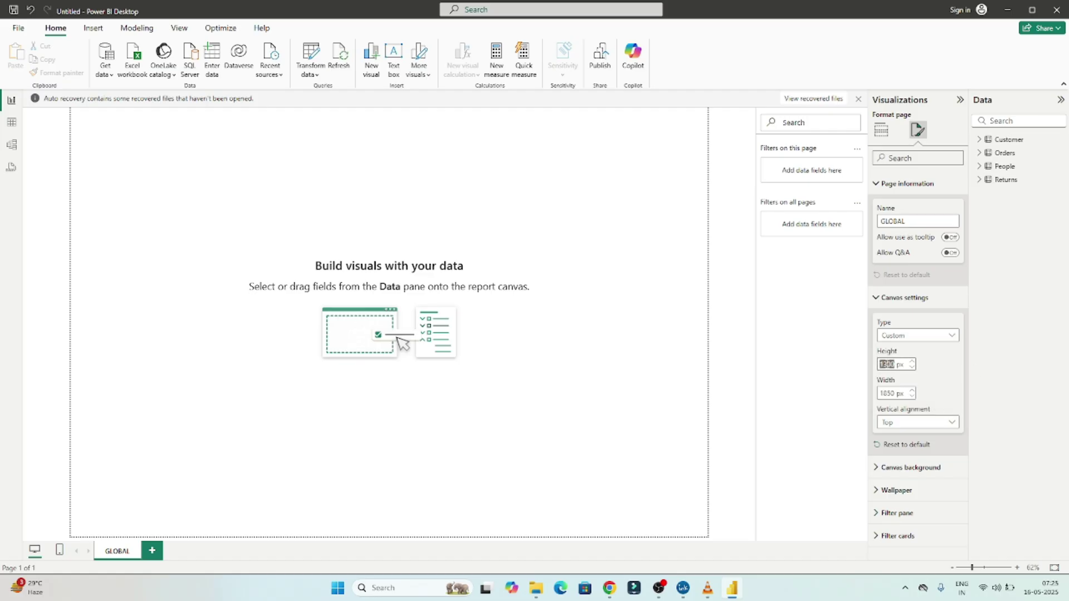
pyautogui.click(881, 394)
# Make the canvas background black with 0% transparency.
pyautogui.click(877, 300)
pyautogui.click(878, 320)
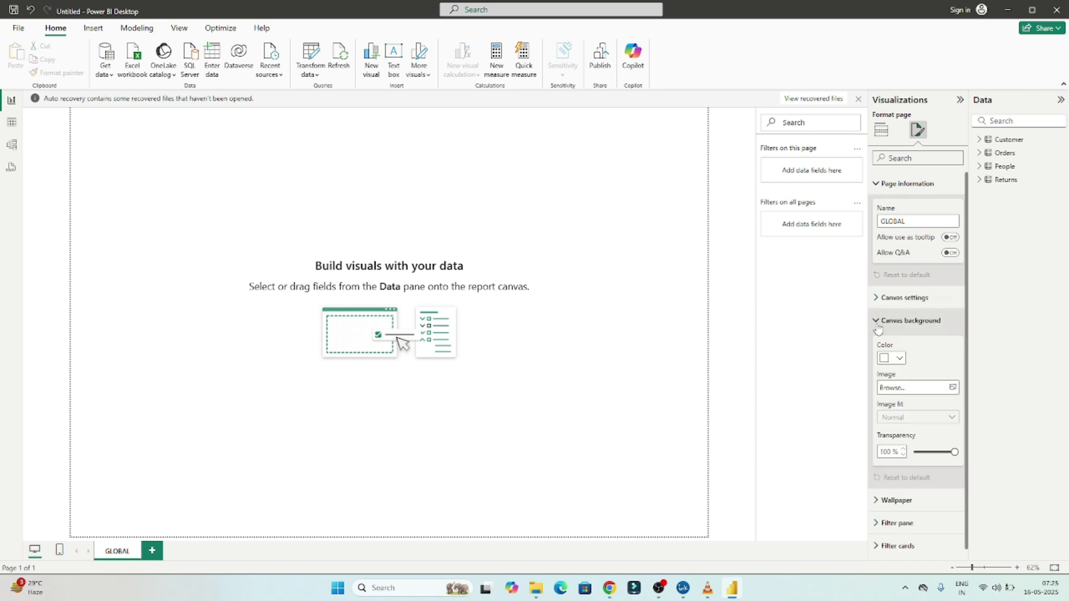
pyautogui.click(899, 359)
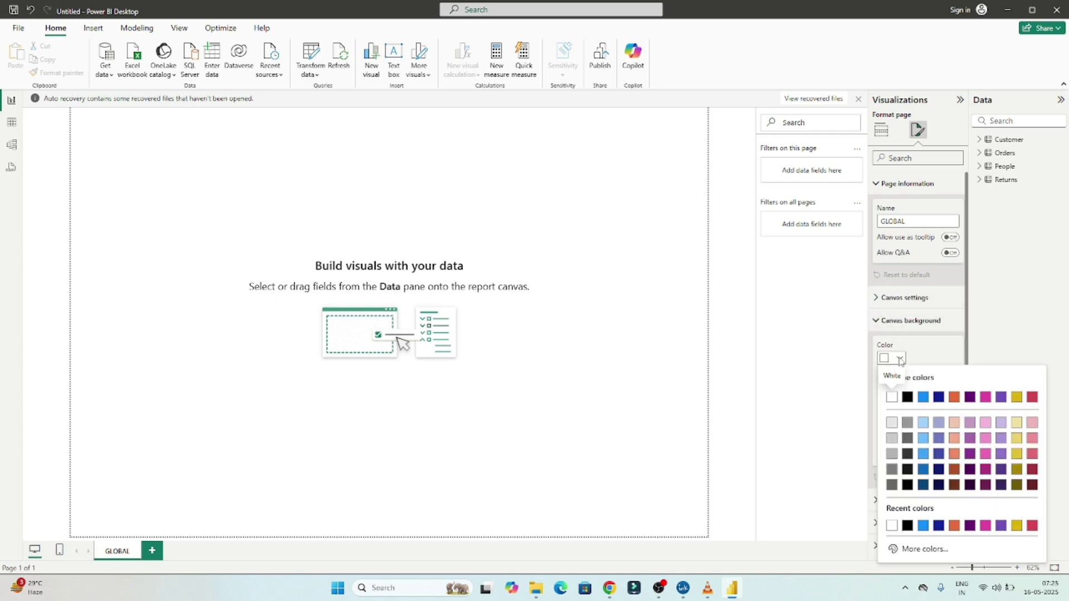
pyautogui.click(908, 397)
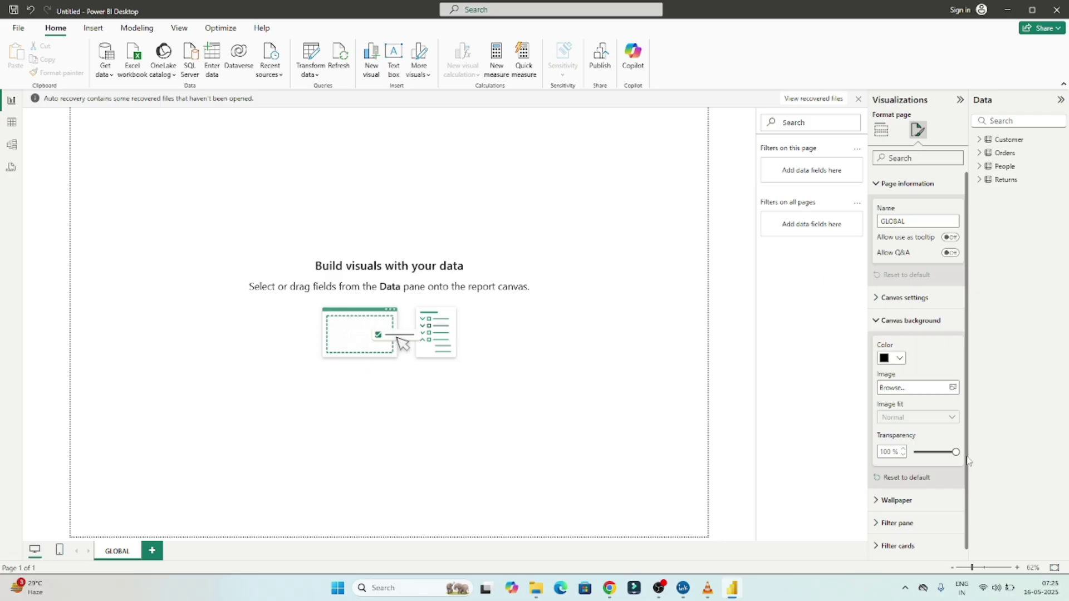
pyautogui.moveTo(955, 451); pyautogui.dragTo(915, 452)
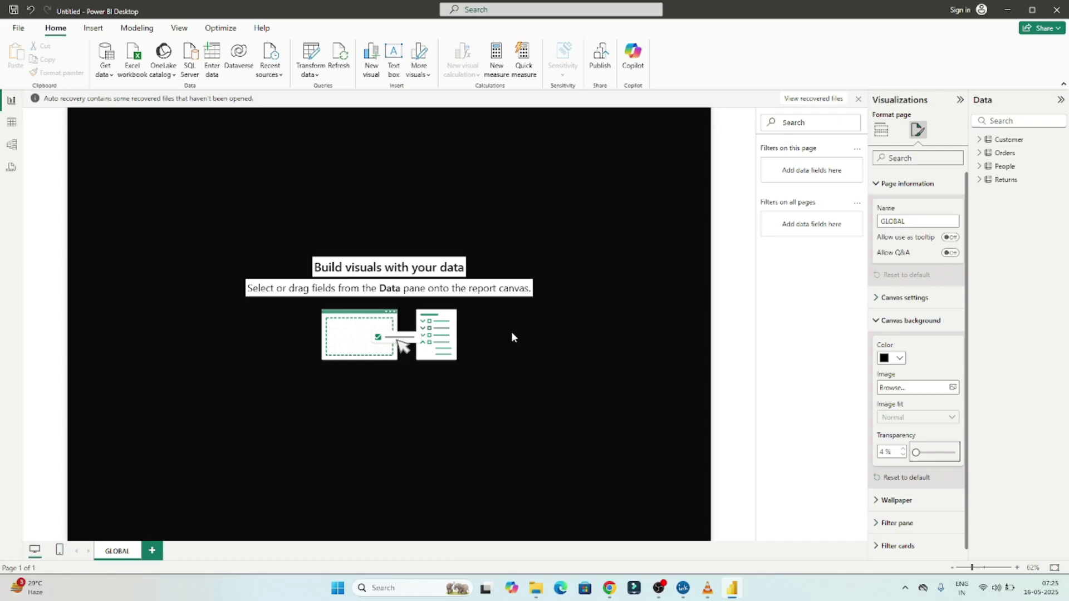
pyautogui.moveTo(915, 452); pyautogui.dragTo(912, 452)
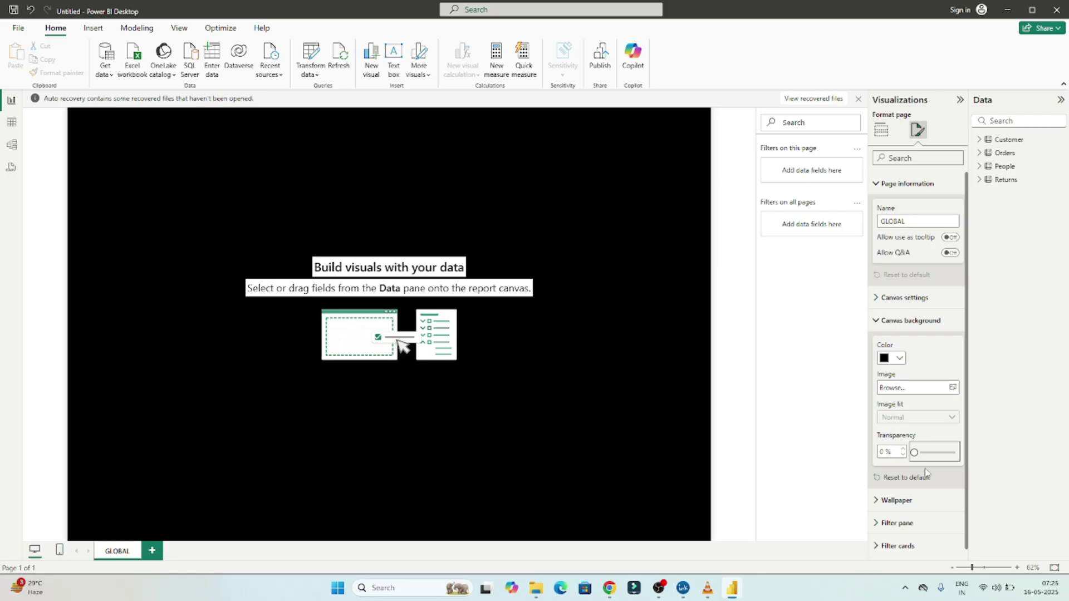
pyautogui.click(876, 321)
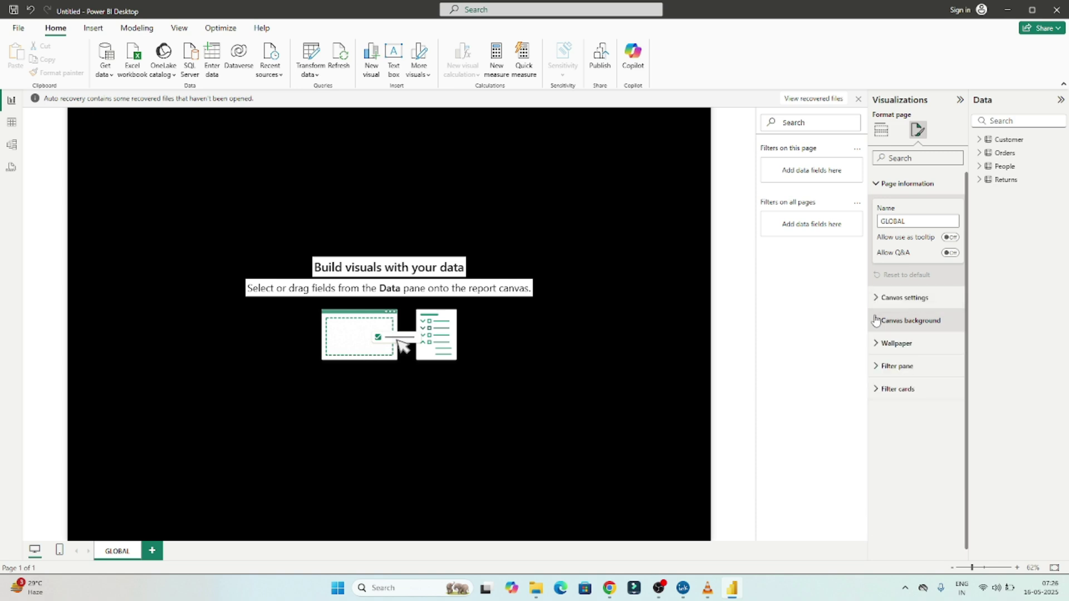
# Look over the page's canvas, wallpaper and filter pane formatting options.
pyautogui.click(877, 191)
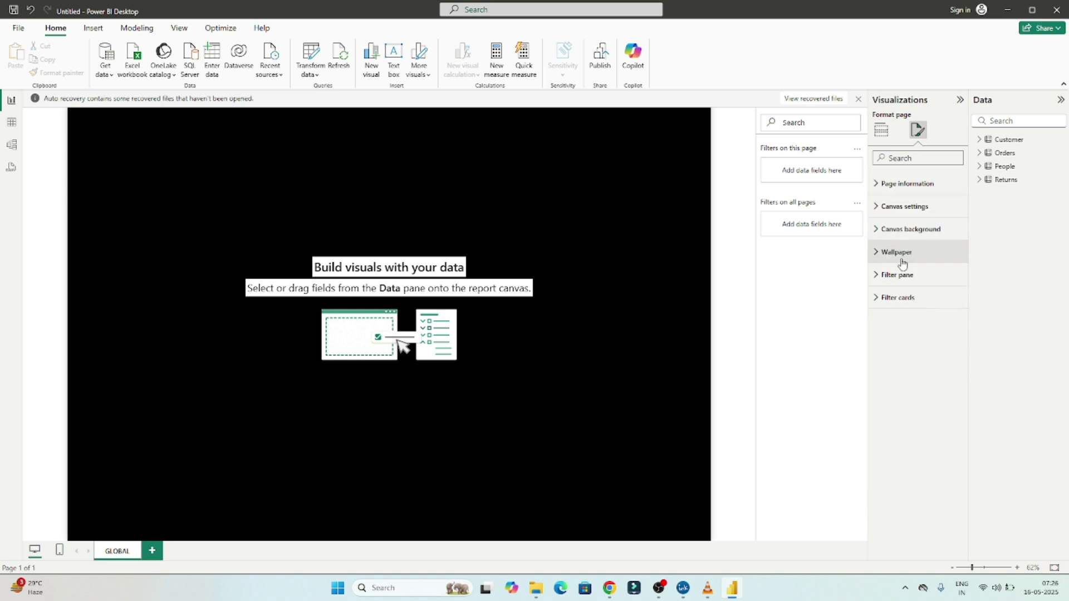
pyautogui.click(877, 212)
pyautogui.click(877, 211)
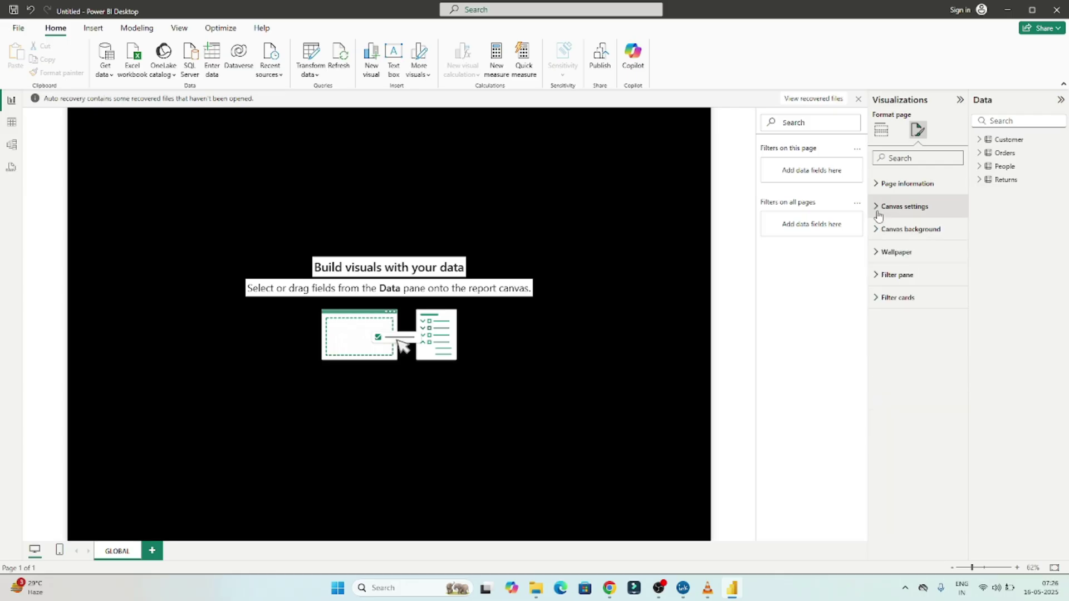
pyautogui.click(878, 251)
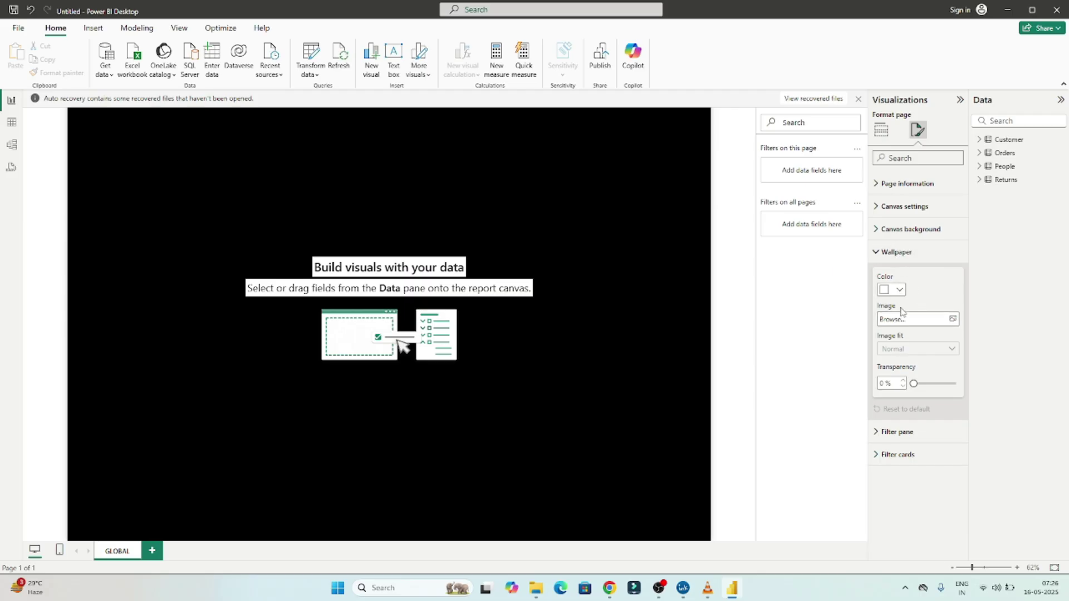
pyautogui.click(880, 434)
pyautogui.click(880, 439)
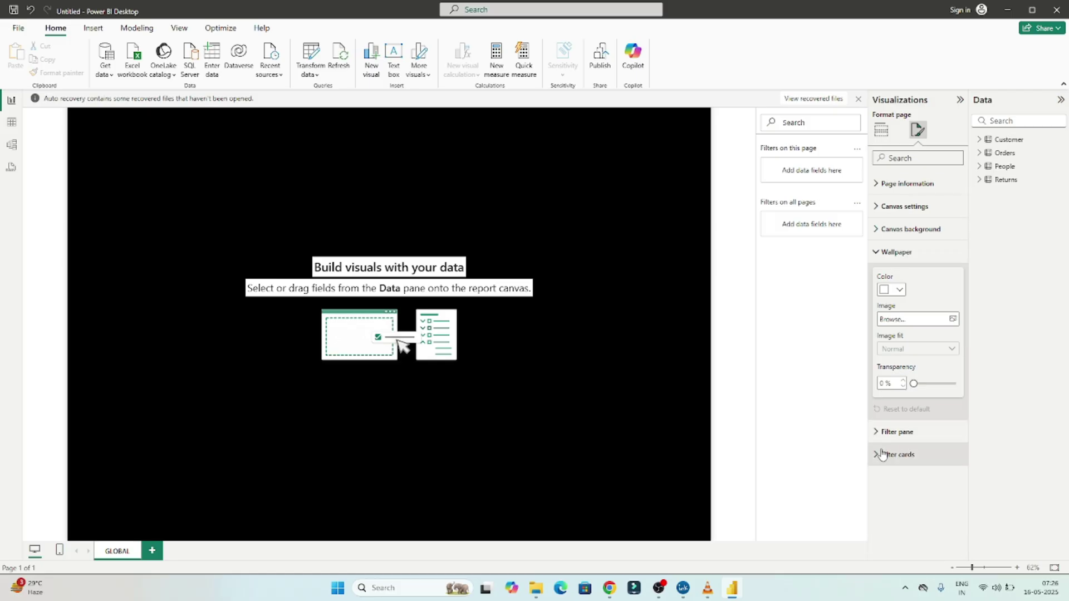
pyautogui.click(879, 252)
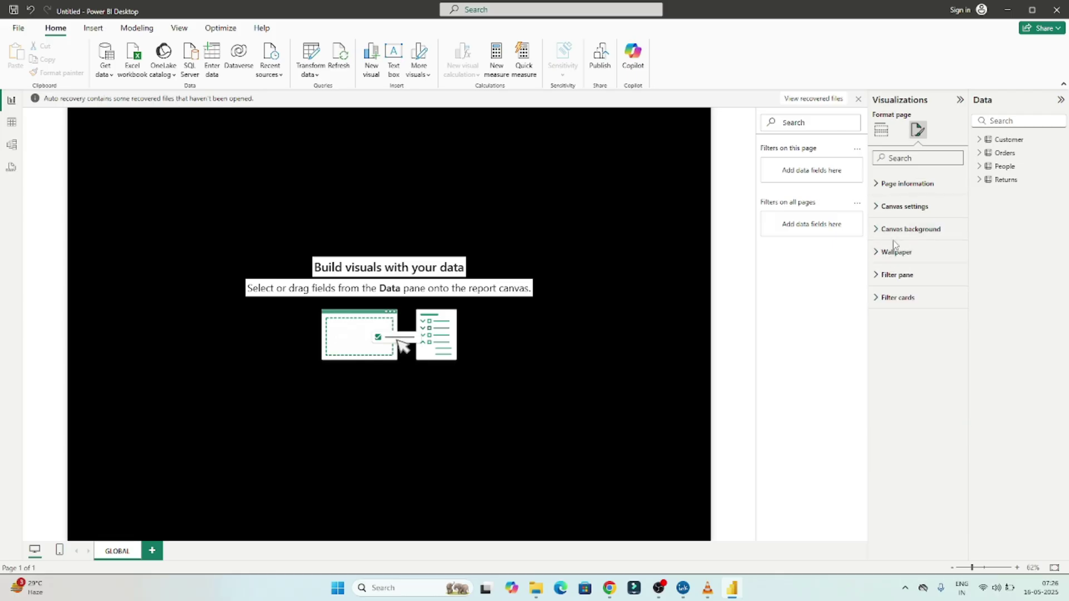
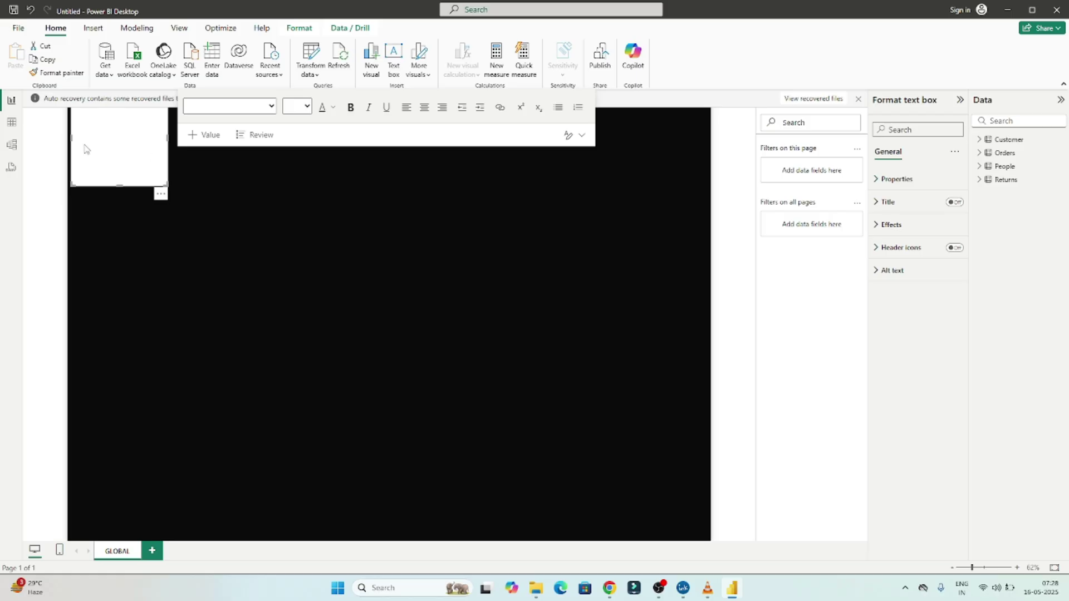
# Set the text box's font to Arial Black at size 36.
pyautogui.click(229, 106)
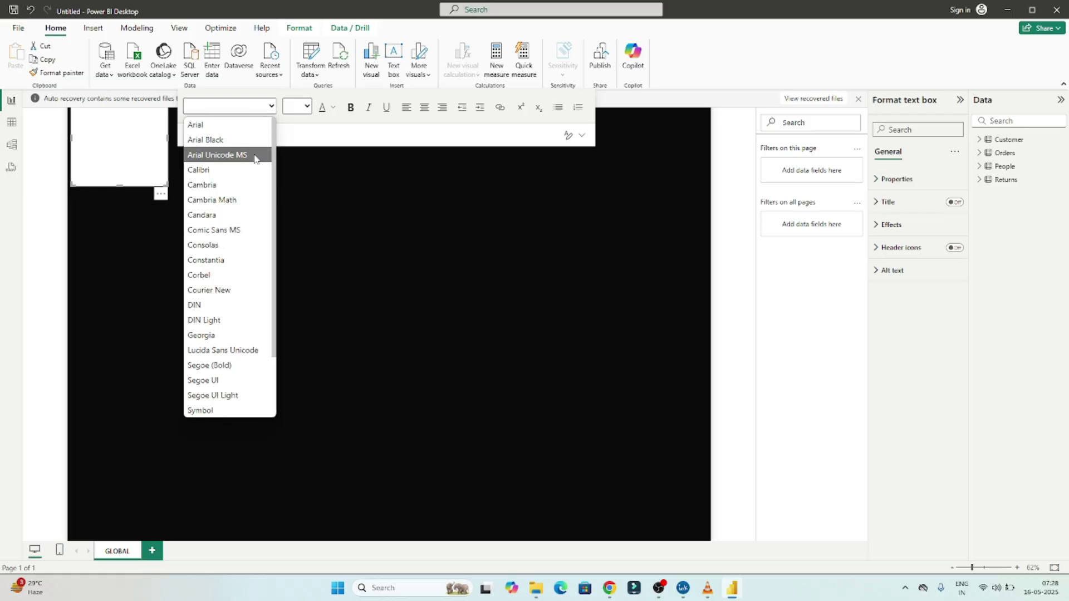
pyautogui.click(211, 146)
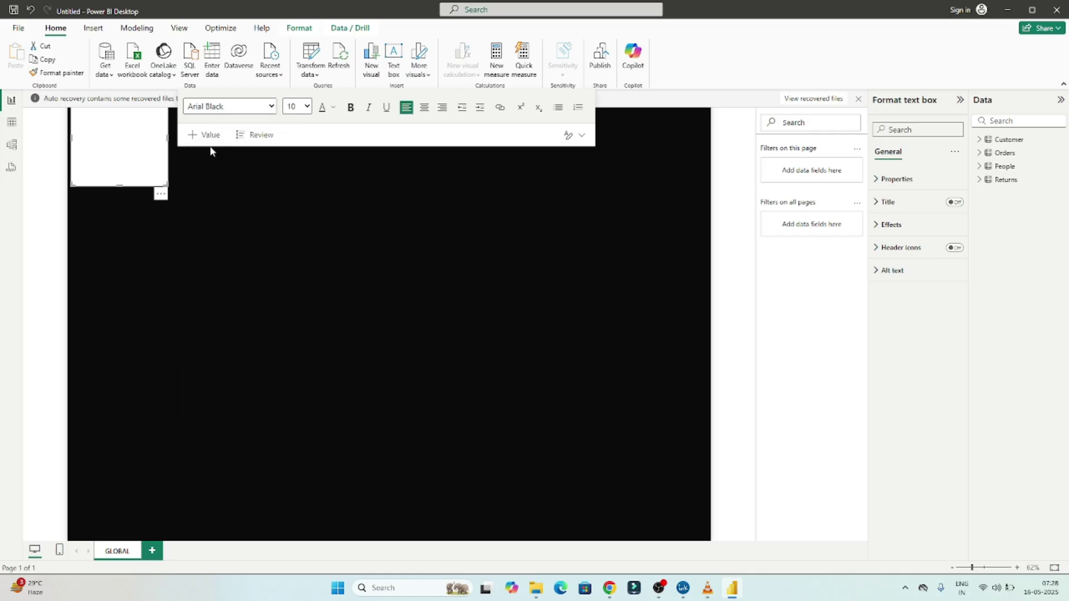
pyautogui.click(306, 107)
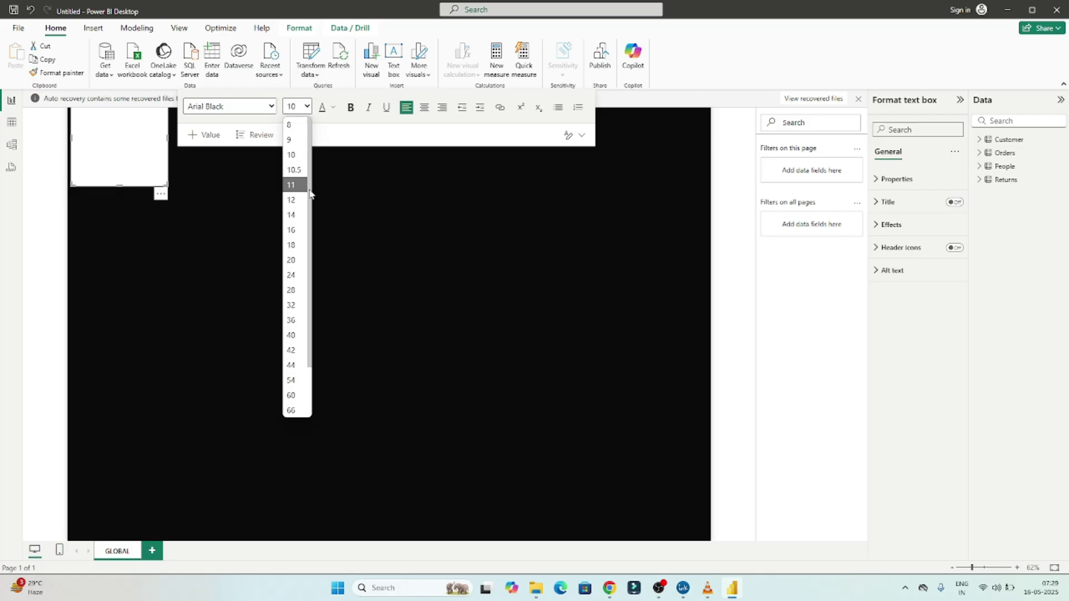
pyautogui.scroll(-1, 292, 155)
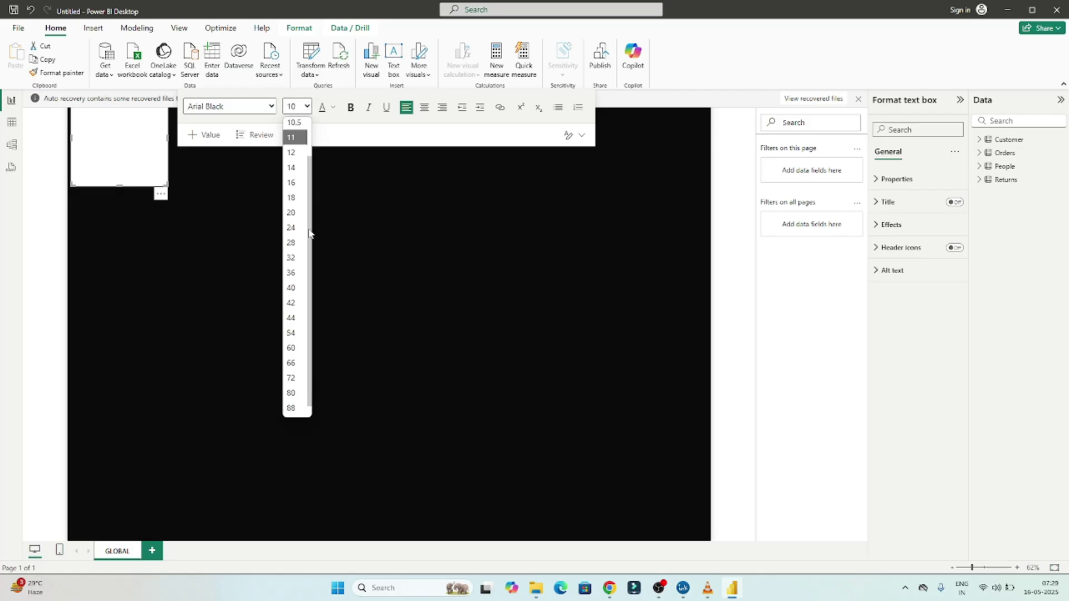
pyautogui.click(290, 271)
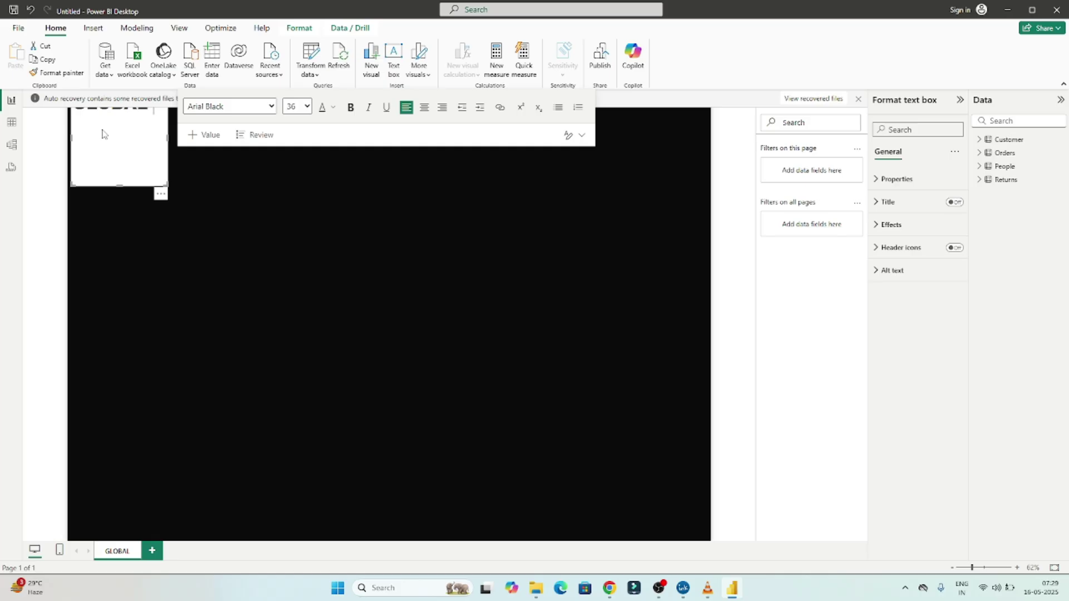
# Enter GLOBAL SUPERSTORE in the text box and widen the box so the title fits on one line.
pyautogui.write('UPER')
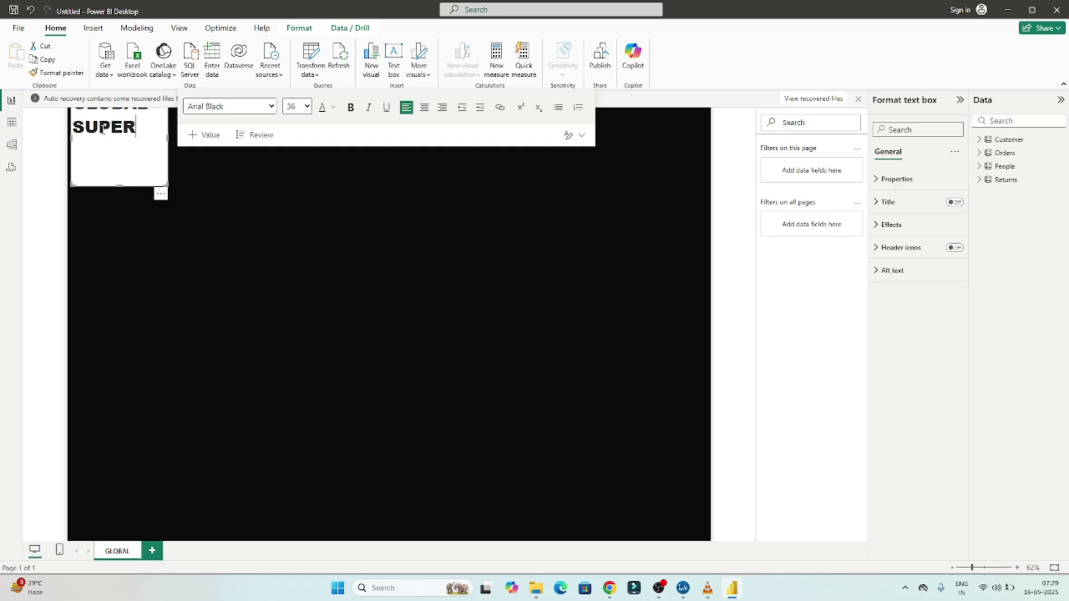
pyautogui.write('STORE')
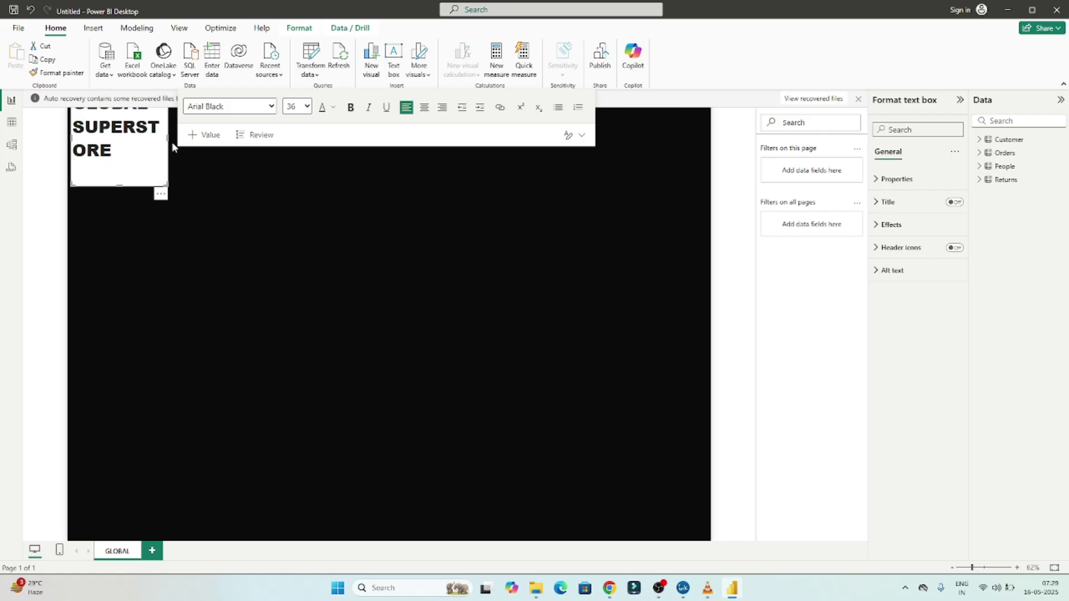
pyautogui.moveTo(167, 137); pyautogui.dragTo(389, 140)
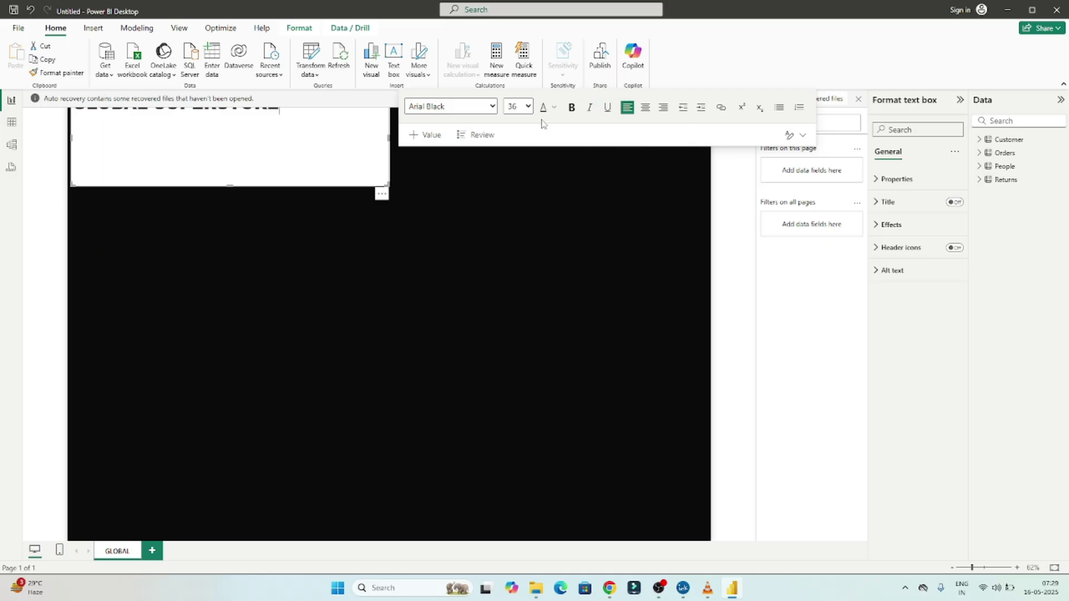
pyautogui.click(533, 235)
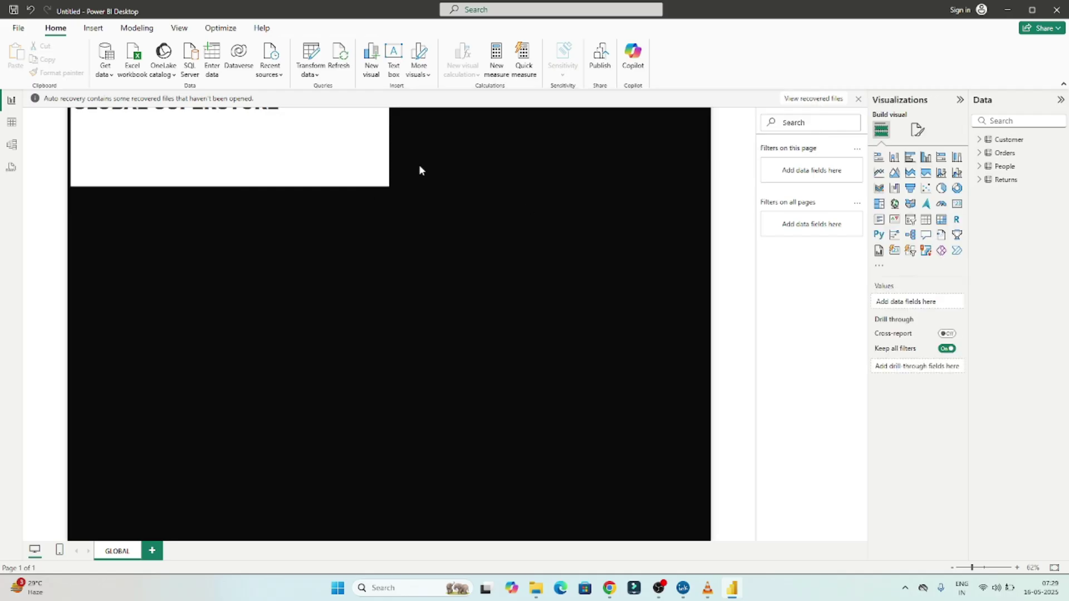
# Dismiss the auto recovery notice, choosing to view the recovered files later.
pyautogui.click(858, 99)
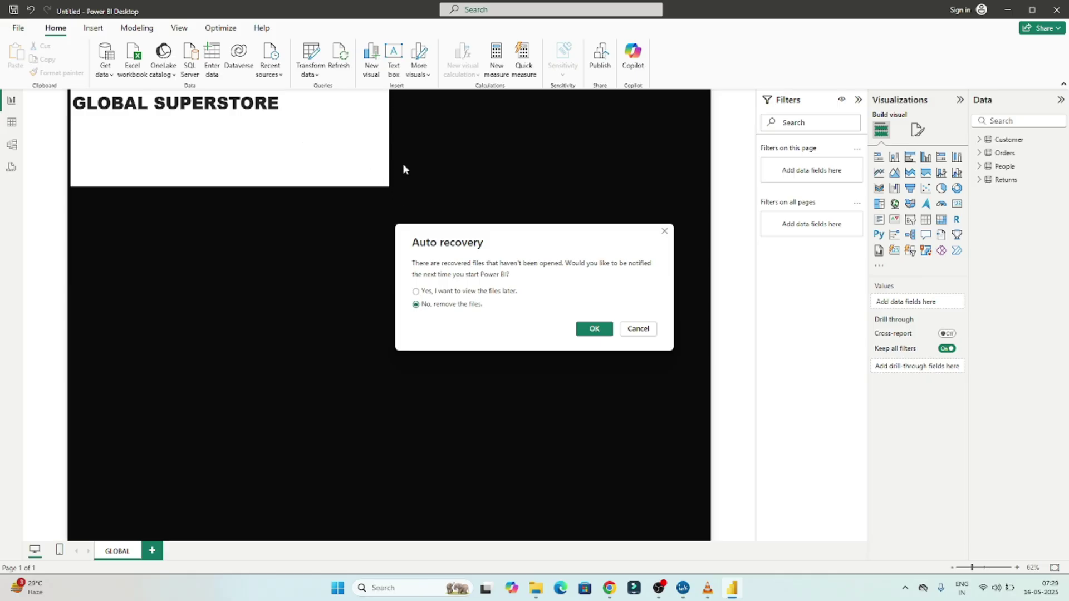
pyautogui.click(478, 291)
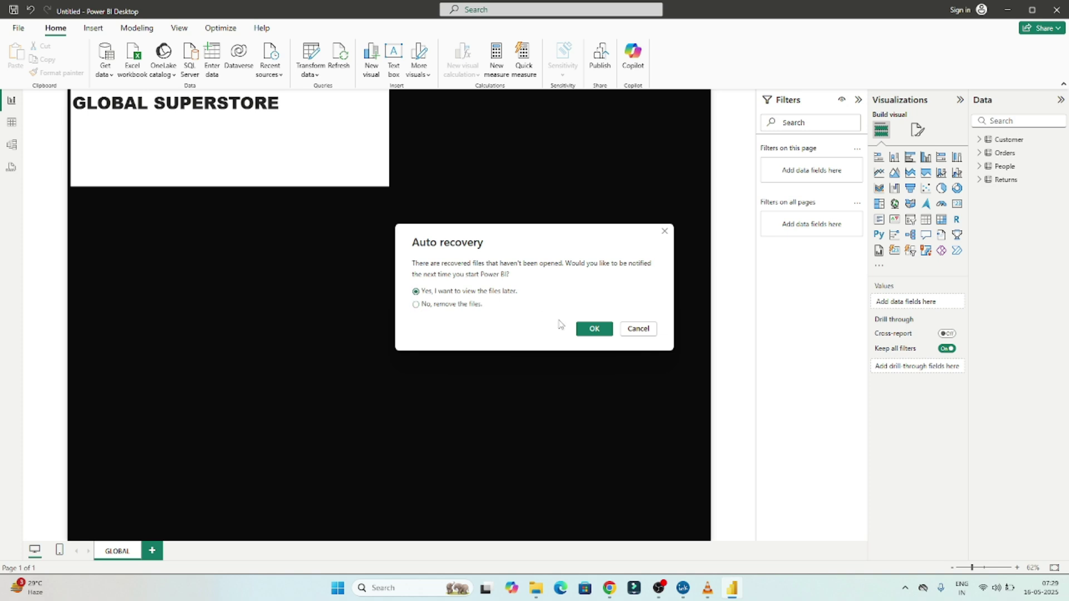
pyautogui.click(587, 329)
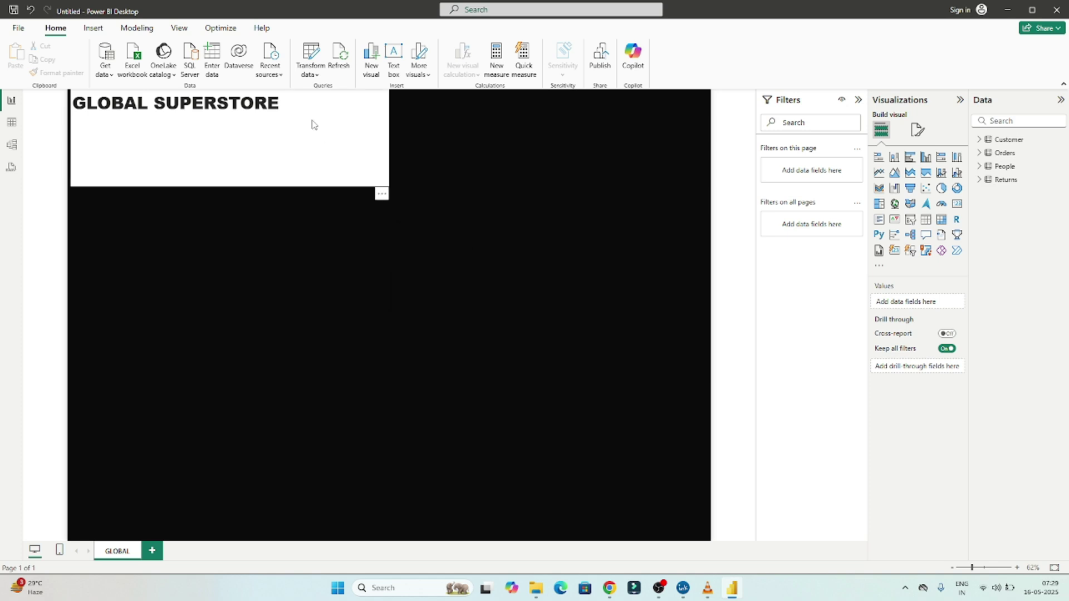
# Resize the title text box into a banner about 86 px high across the full 1850 px page width, with its text centred.
pyautogui.click(359, 156)
pyautogui.moveTo(388, 186); pyautogui.dragTo(482, 110)
pyautogui.moveTo(558, 112); pyautogui.dragTo(711, 117)
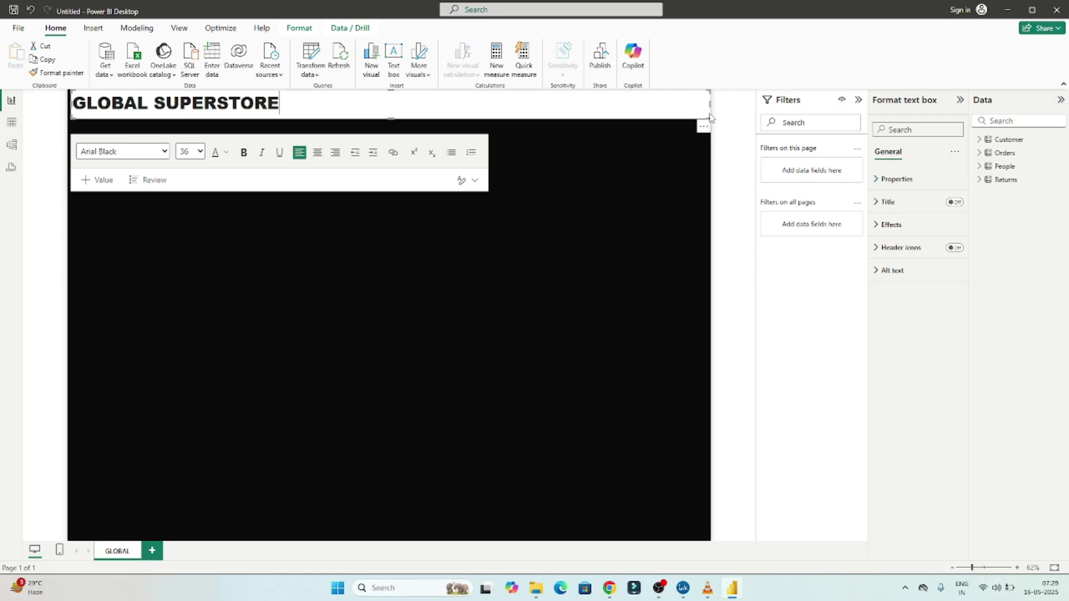
pyautogui.click(320, 157)
pyautogui.click(395, 232)
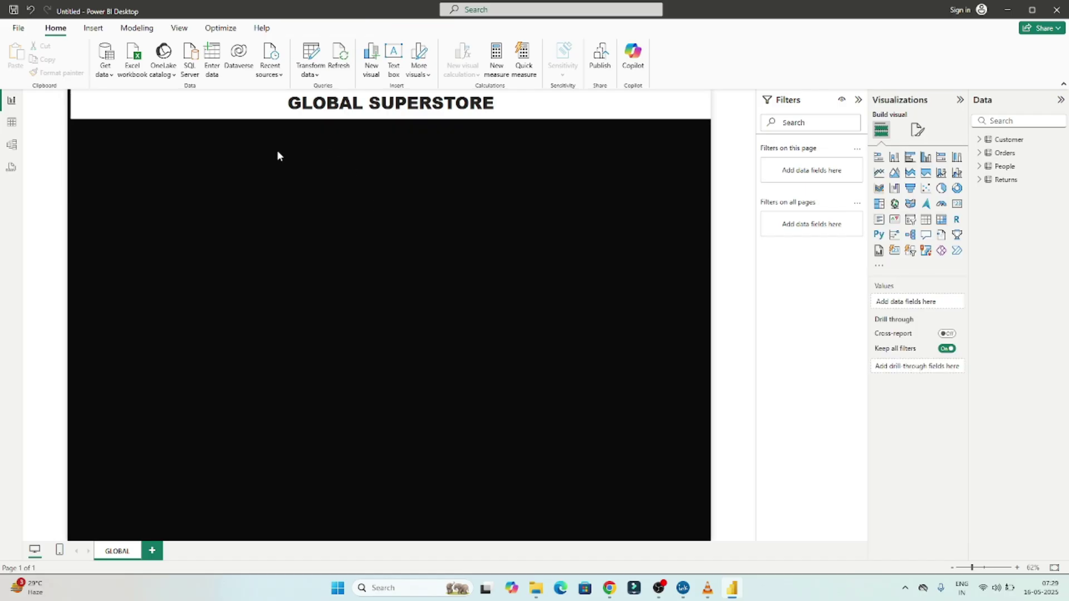
pyautogui.click(112, 105)
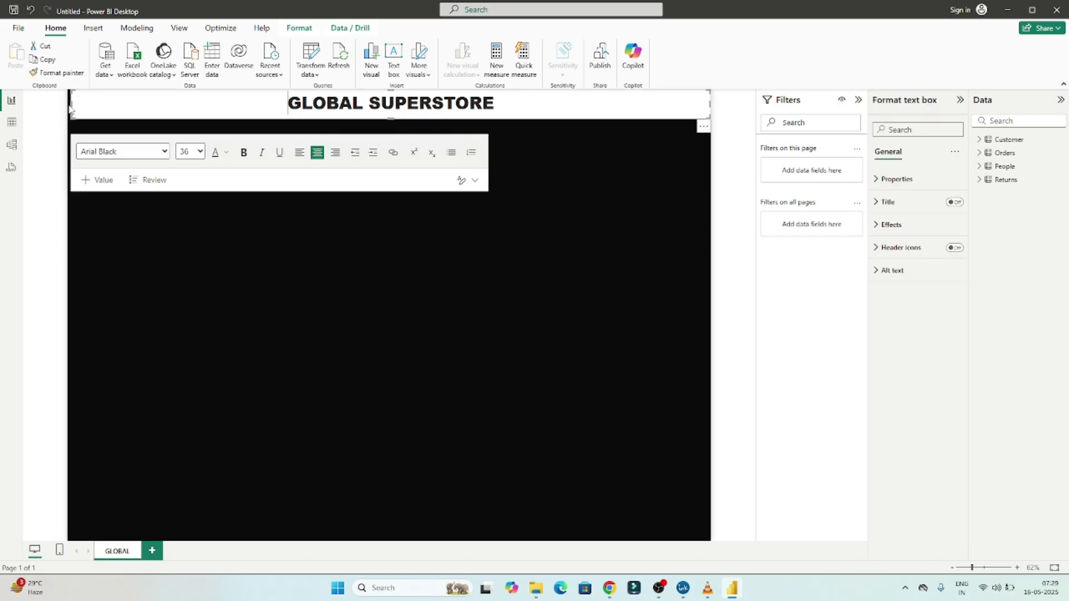
pyautogui.moveTo(72, 104); pyautogui.dragTo(68, 105)
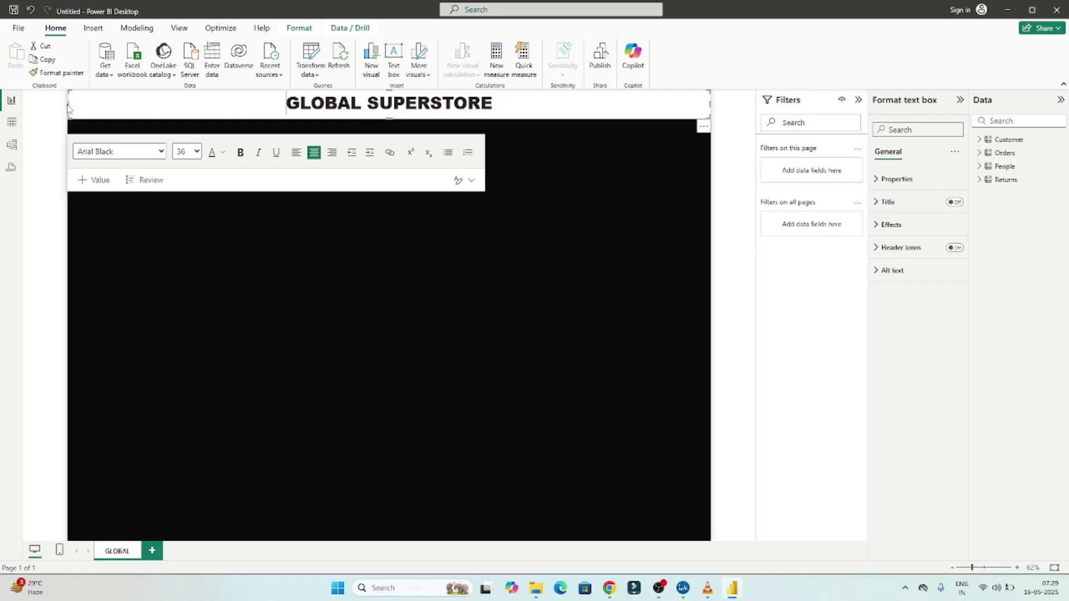
pyautogui.click(248, 270)
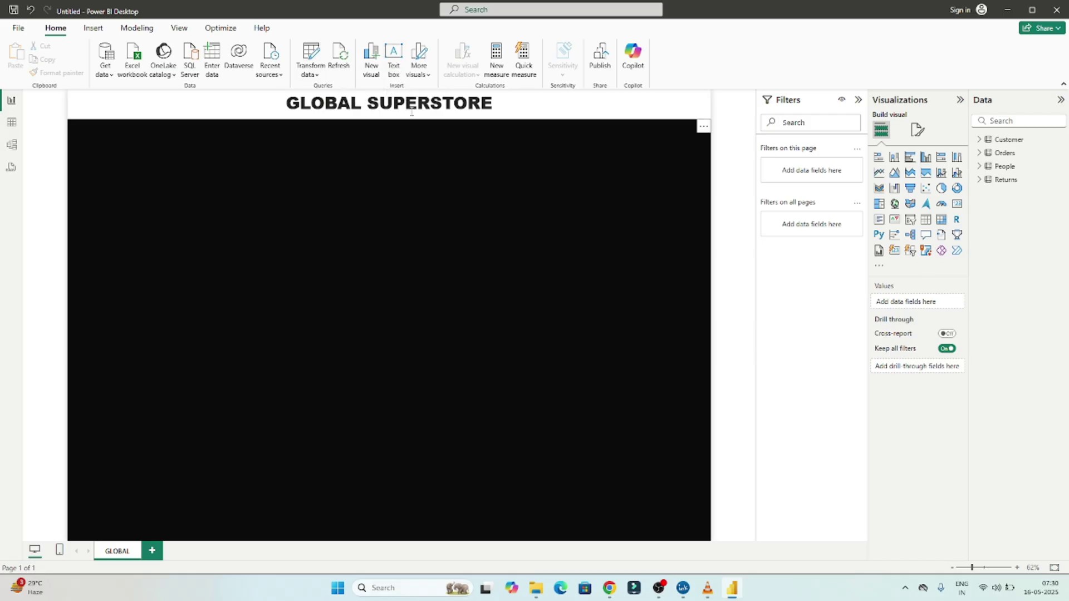
pyautogui.click(513, 110)
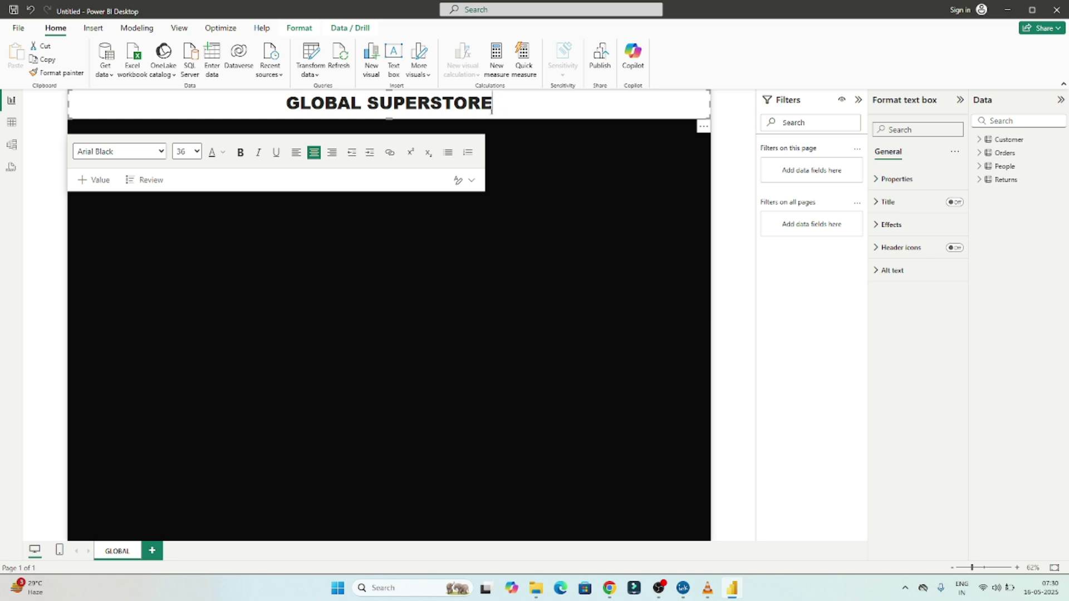
pyautogui.rightClick(503, 106)
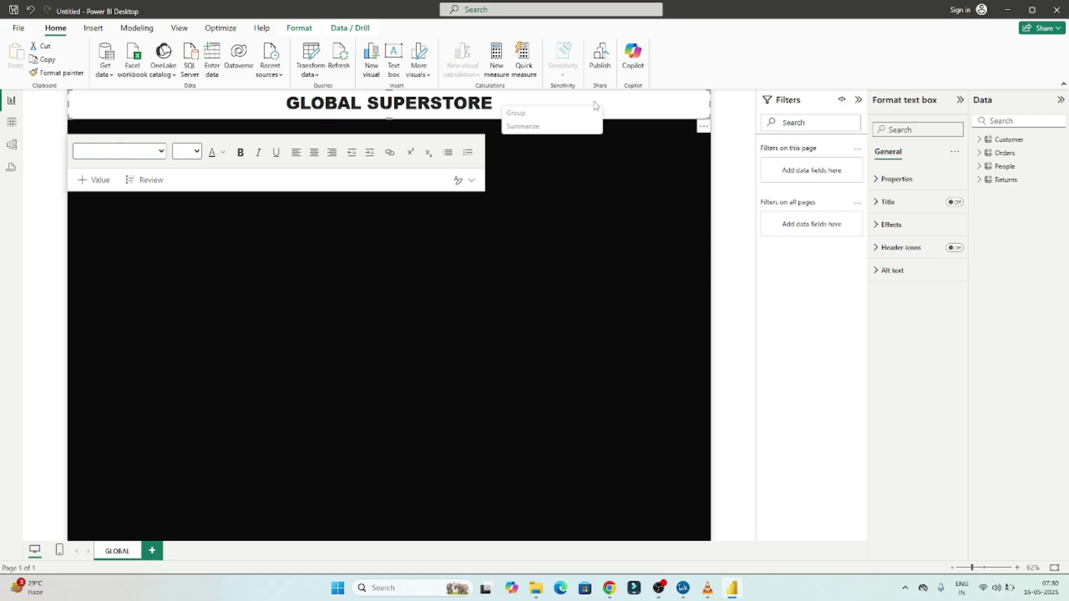
pyautogui.click(684, 139)
pyautogui.click(684, 140)
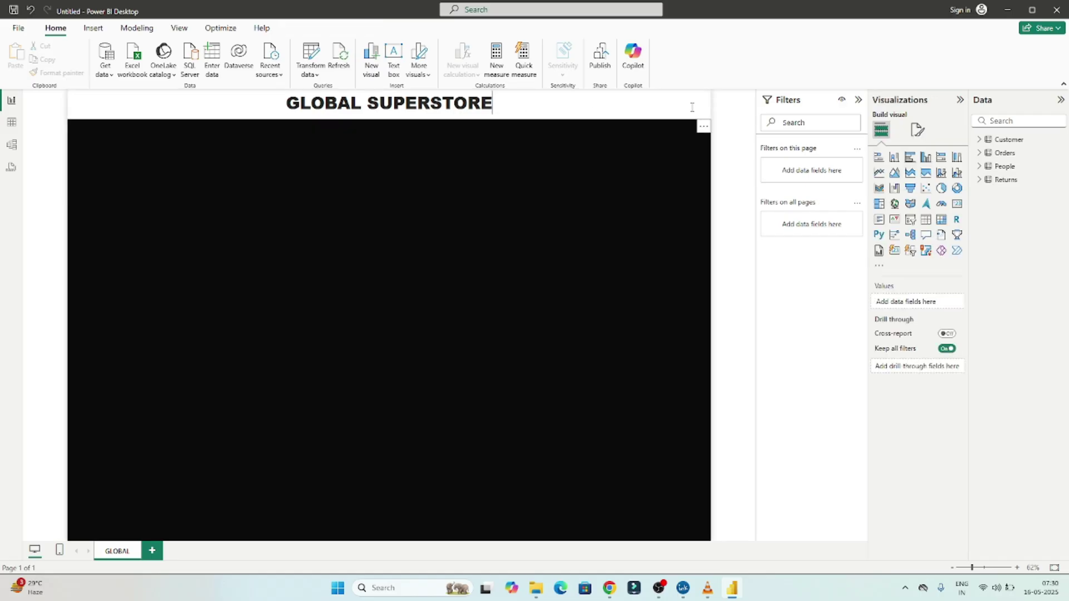
# Look through the title text box's properties, title and effects options, and try the box without its background.
pyautogui.click(696, 110)
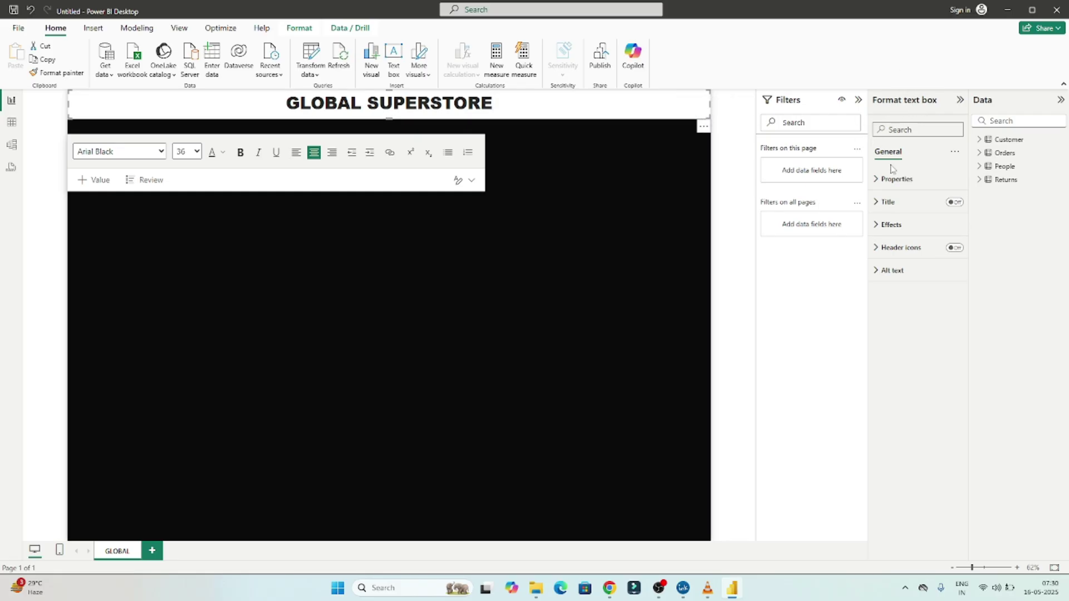
pyautogui.click(877, 180)
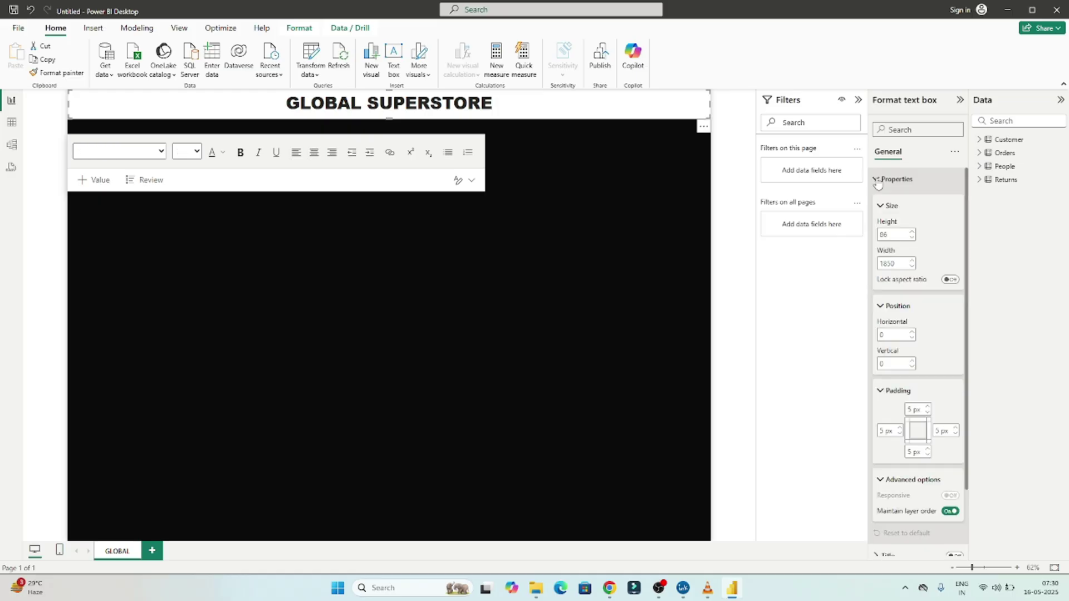
pyautogui.click(878, 182)
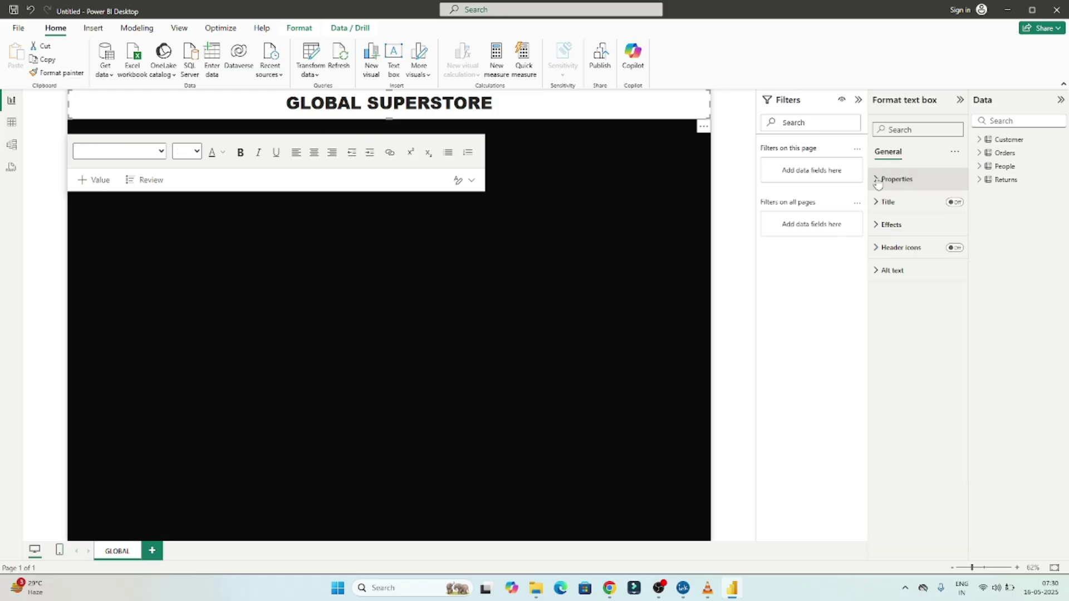
pyautogui.click(878, 204)
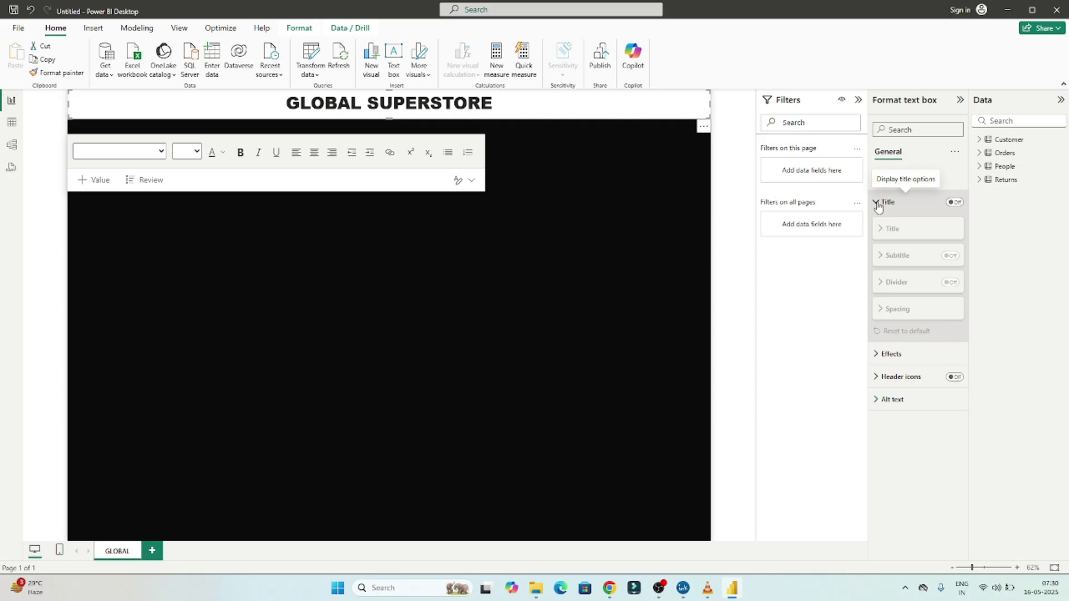
pyautogui.click(878, 203)
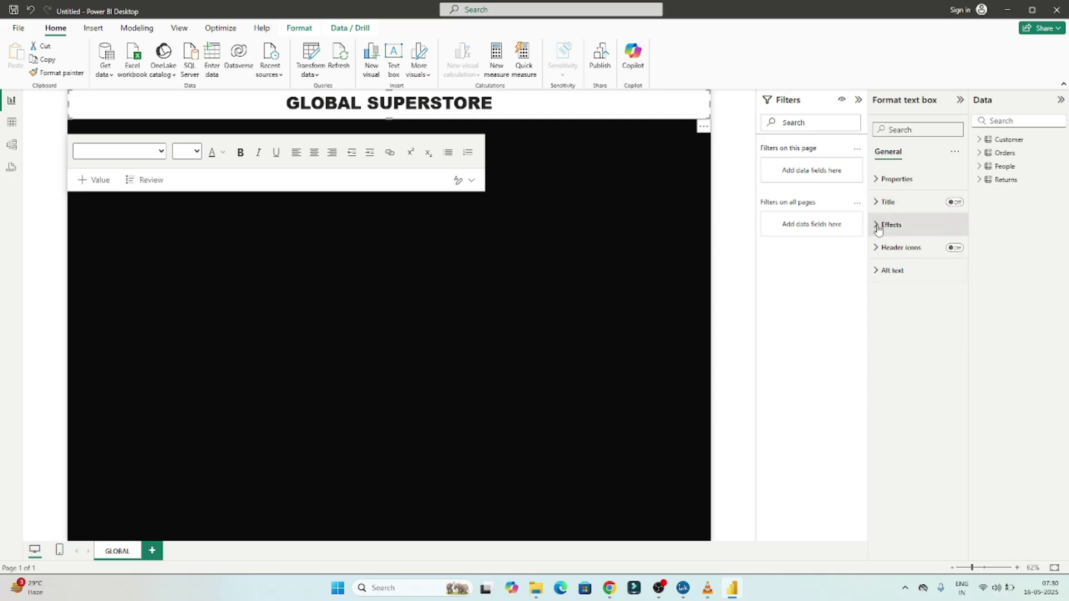
pyautogui.click(878, 226)
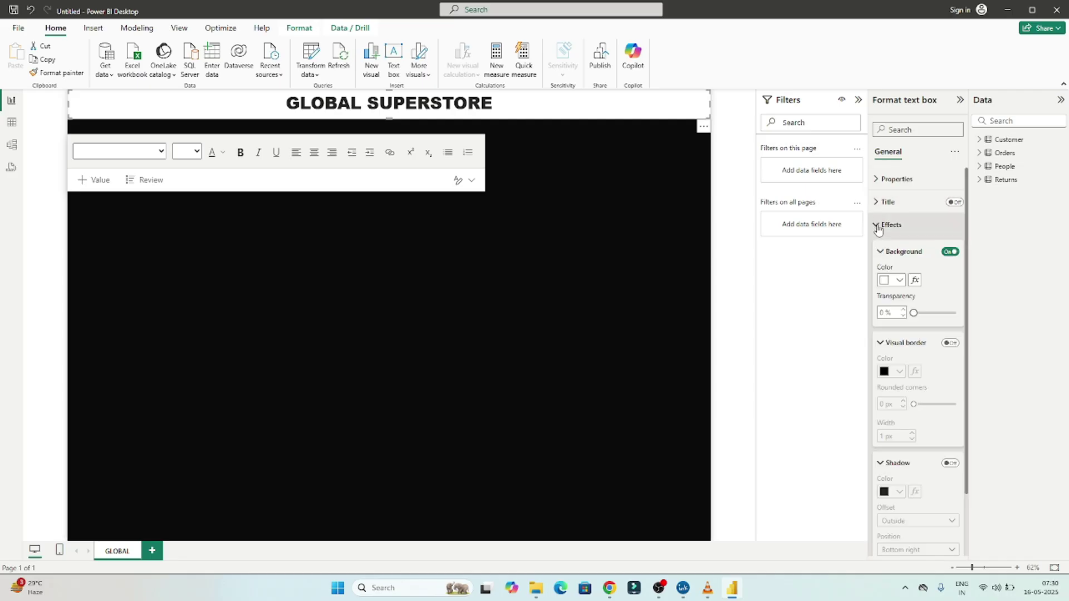
pyautogui.click(950, 253)
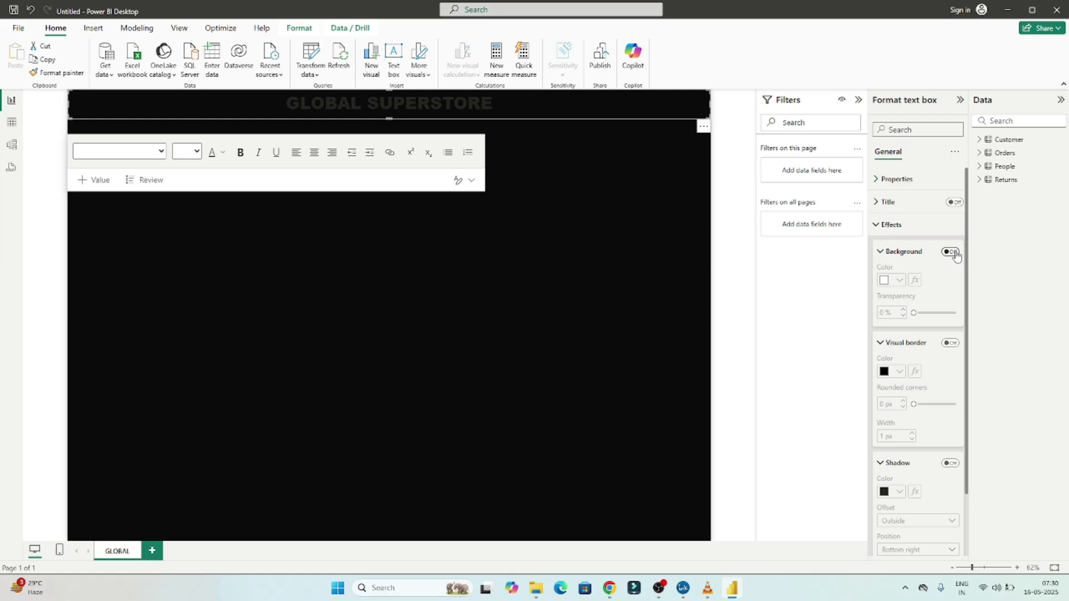
pyautogui.click(954, 253)
# Try white for the GLOBAL SUPERSTORE text and settle on the orange theme colour.
pyautogui.click(432, 102)
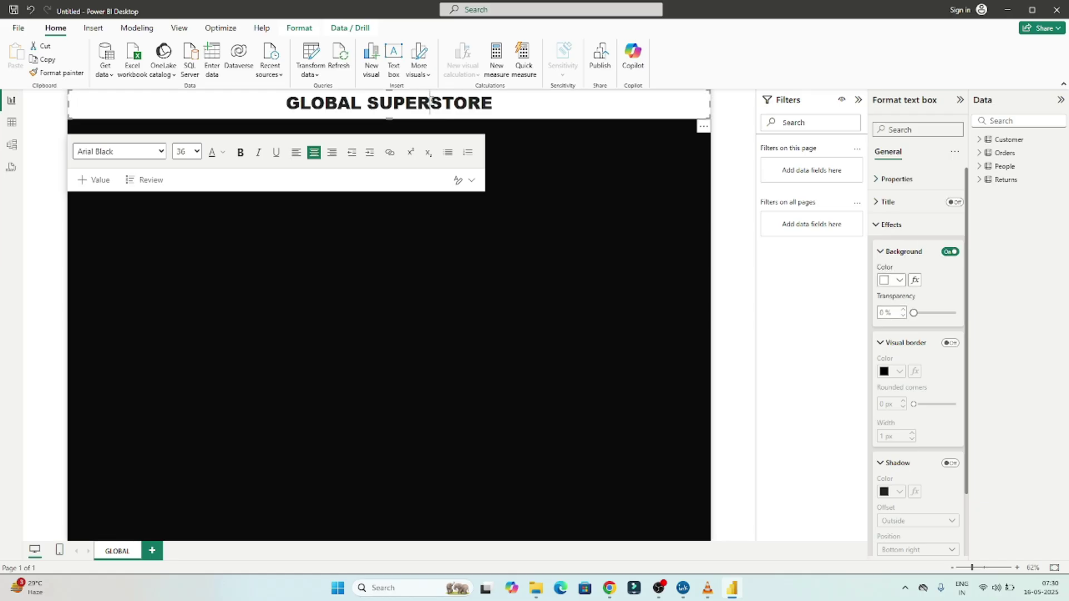
pyautogui.tripleClick(431, 101)
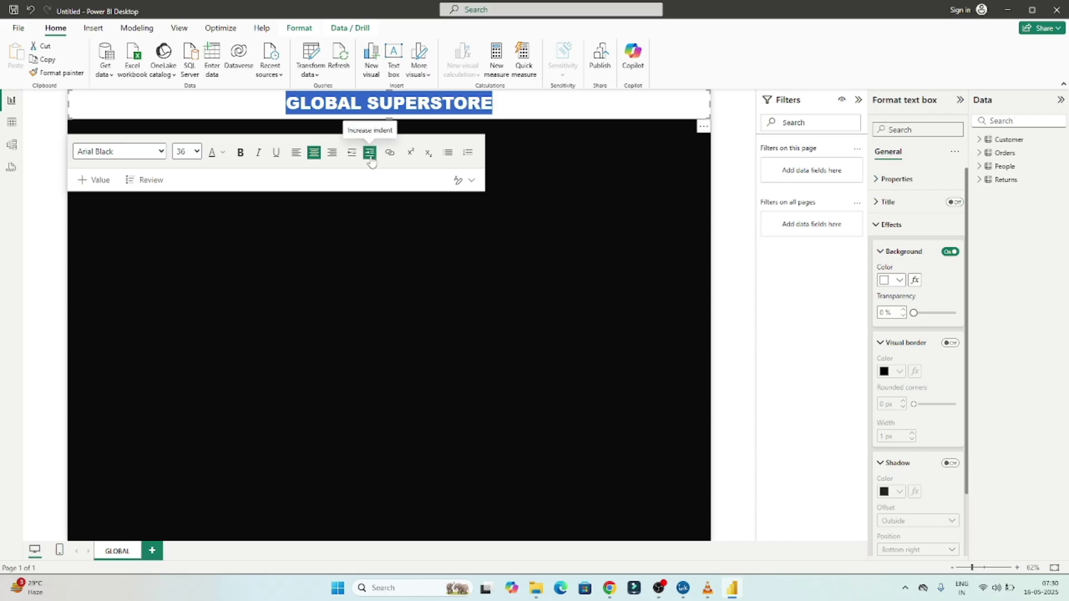
pyautogui.click(222, 152)
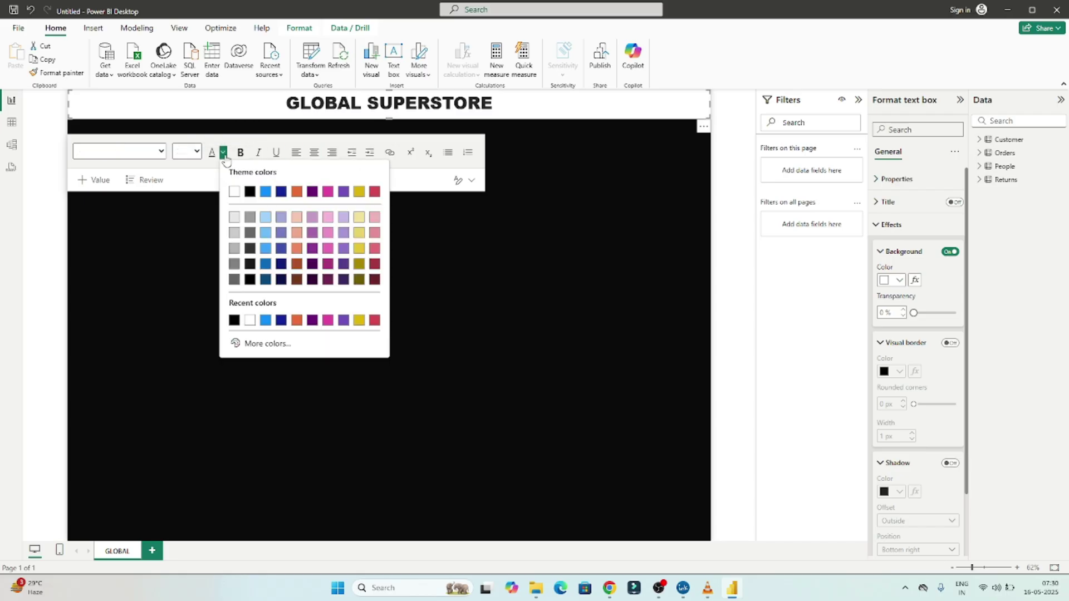
pyautogui.click(234, 192)
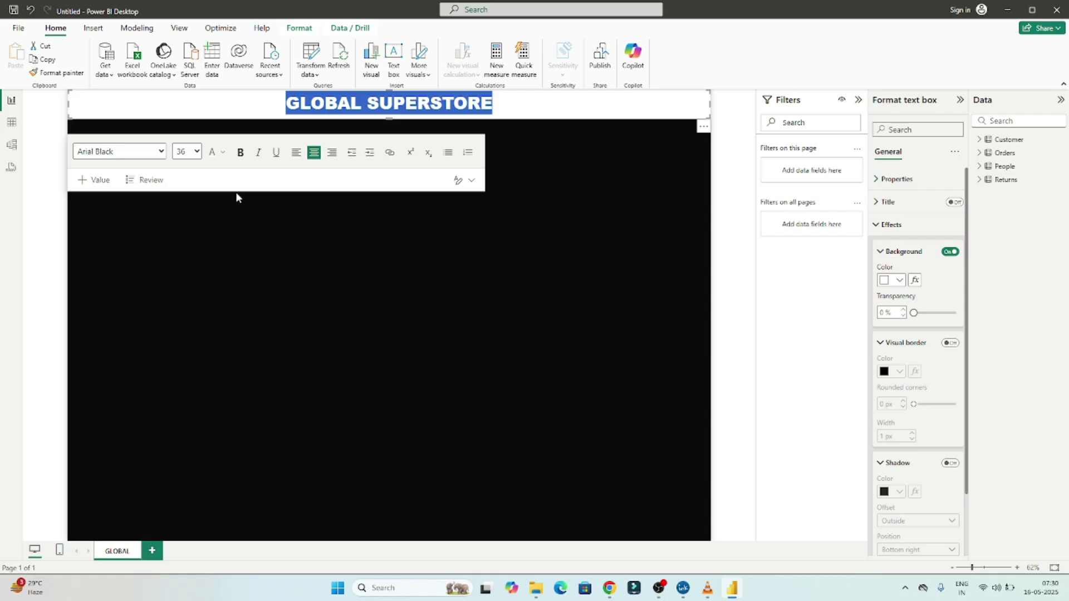
pyautogui.click(222, 152)
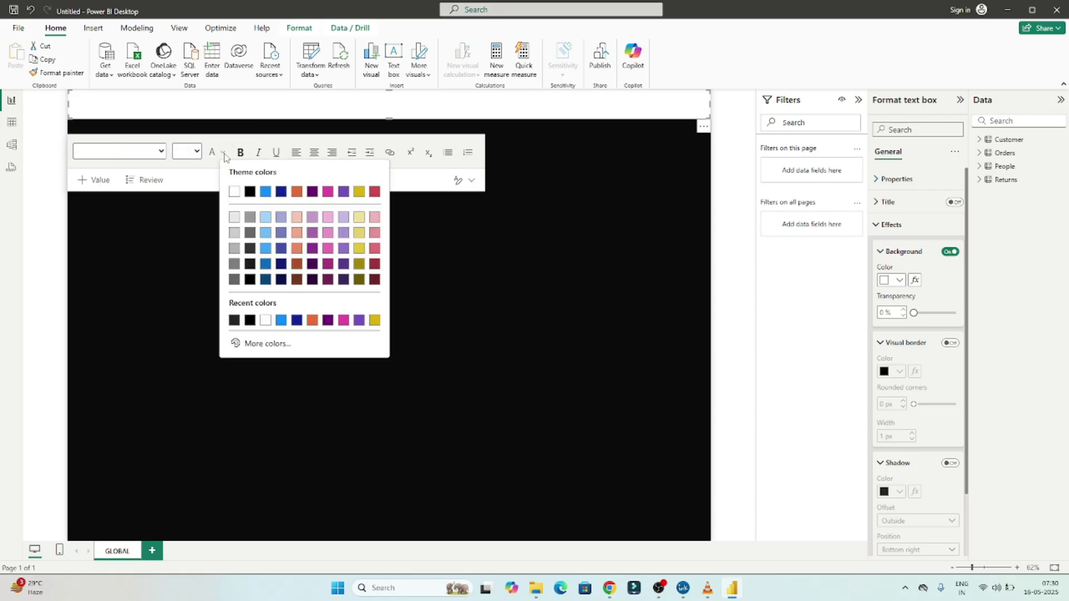
pyautogui.click(296, 192)
pyautogui.click(427, 233)
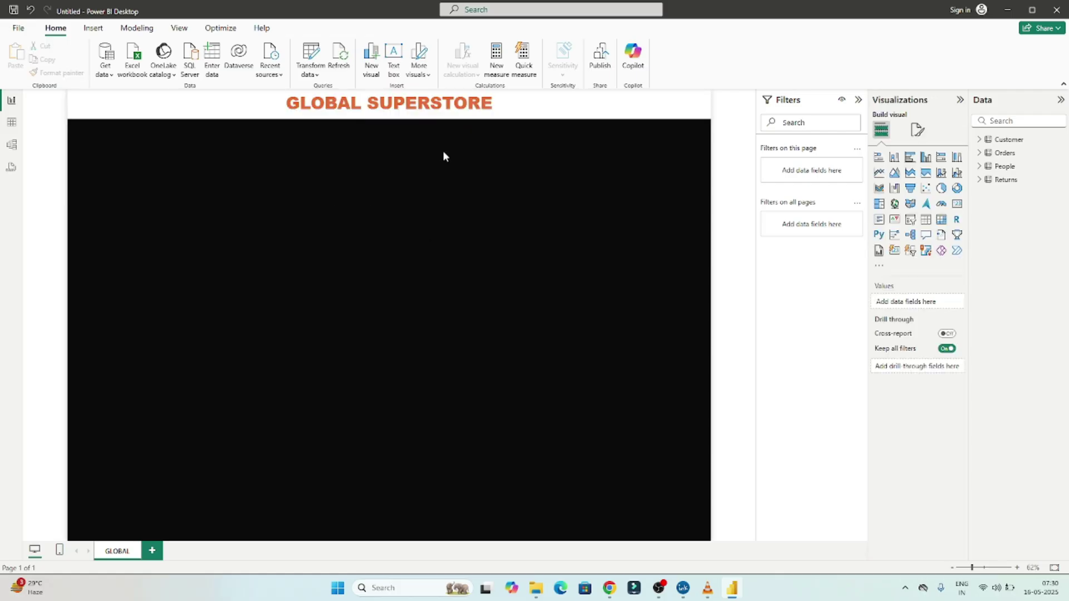
# Try the GLOBAL SUPERSTORE title text box with its background turned off.
pyautogui.click(493, 105)
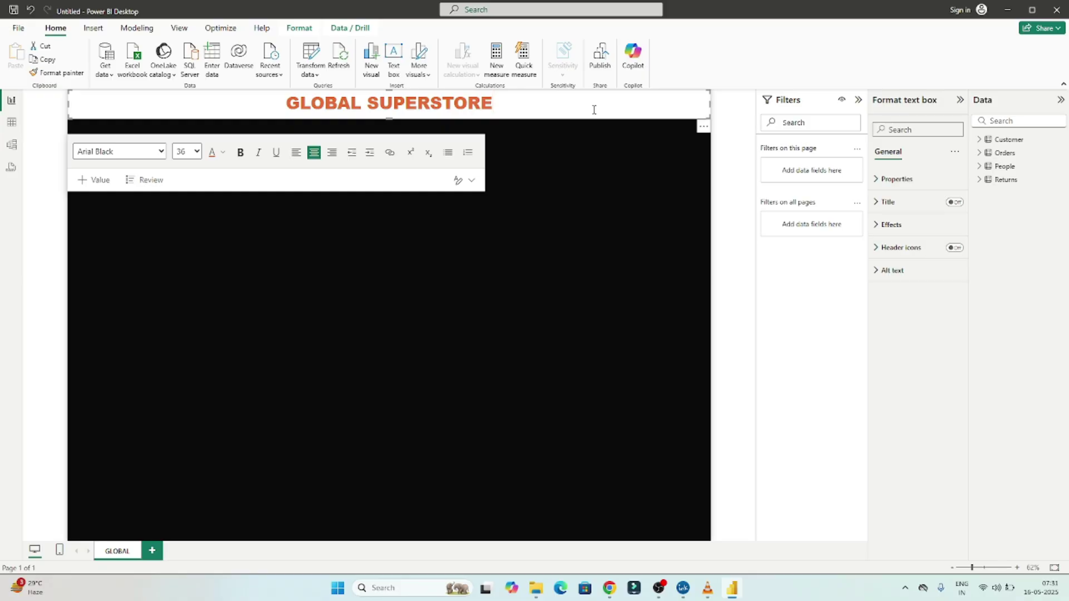
pyautogui.click(906, 225)
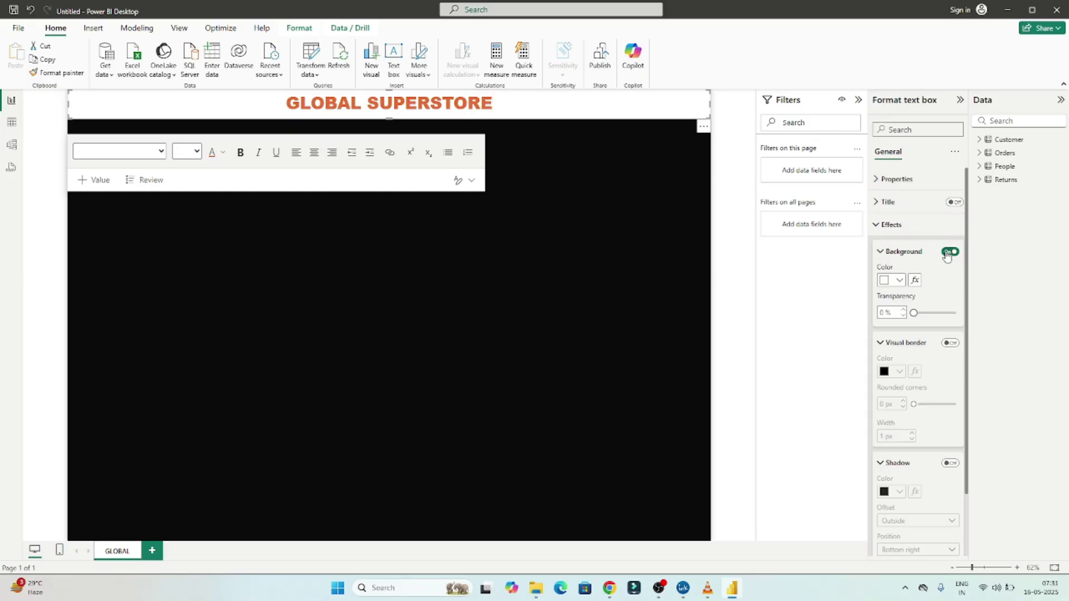
pyautogui.click(948, 253)
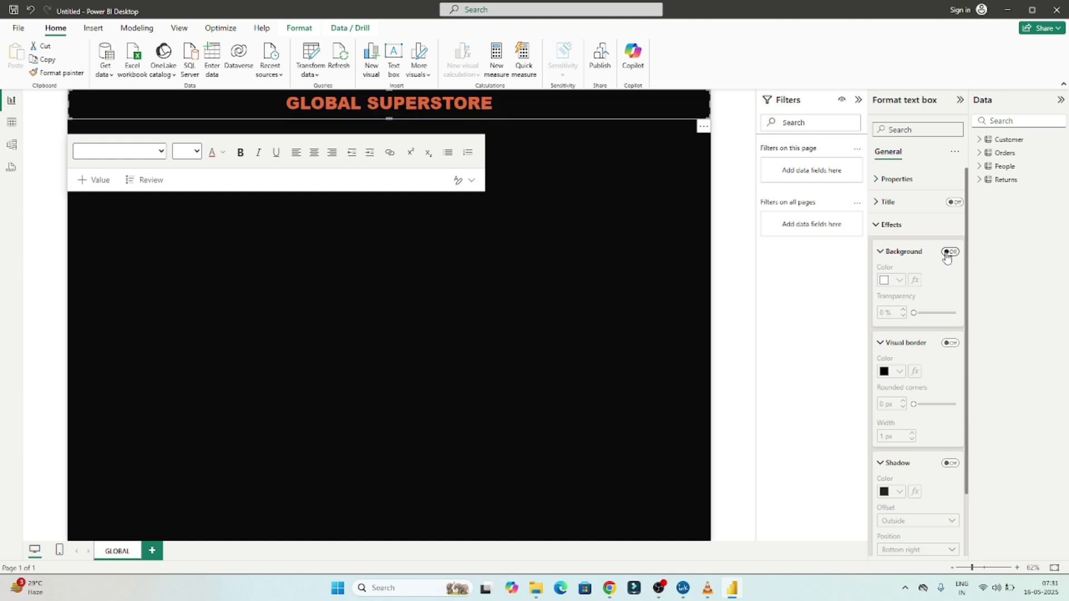
pyautogui.click(565, 259)
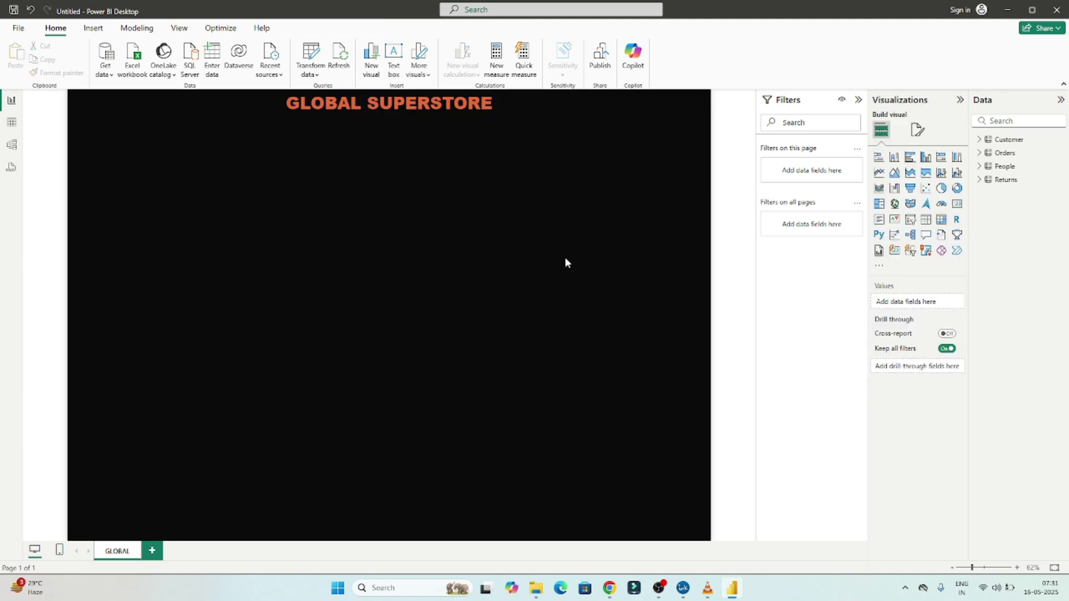
pyautogui.click(510, 148)
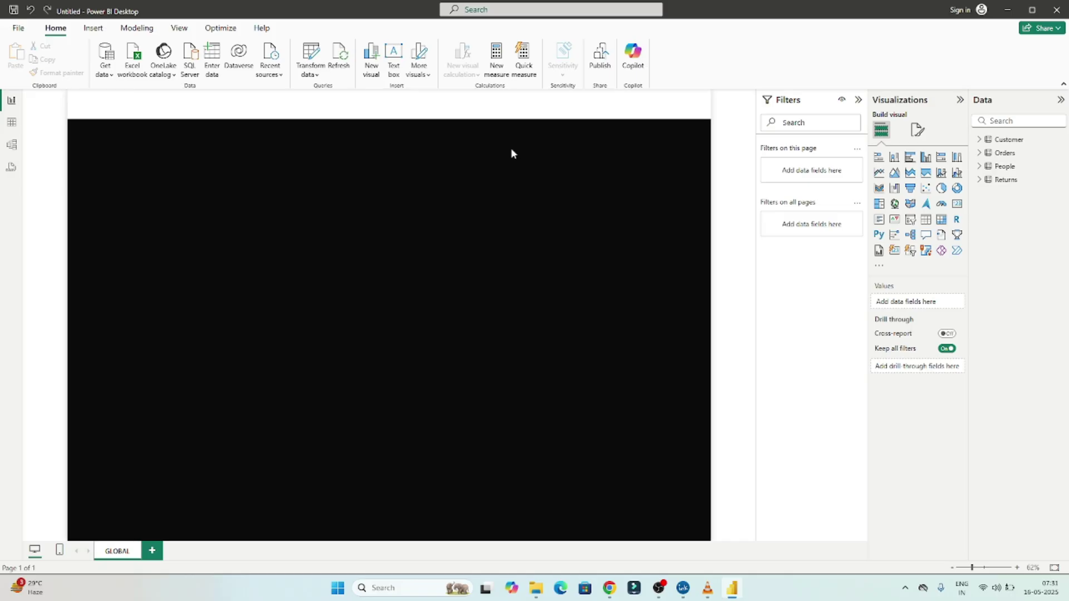
pyautogui.click(543, 162)
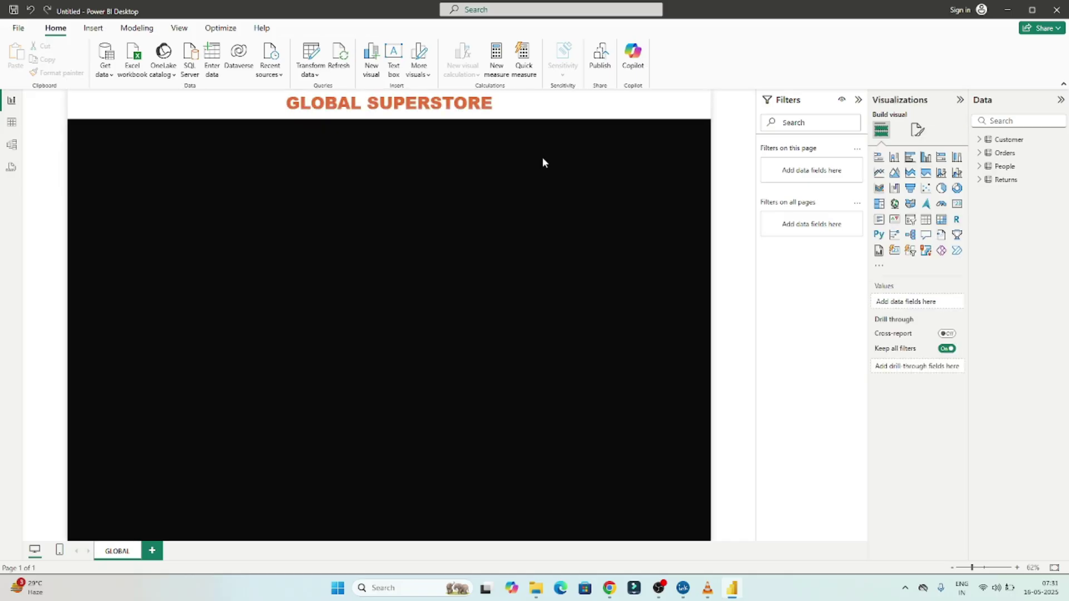
# Change the GLOBAL SUPERSTORE title text colour to black.
pyautogui.click(468, 140)
pyautogui.hotkey('ctrl', 'a')
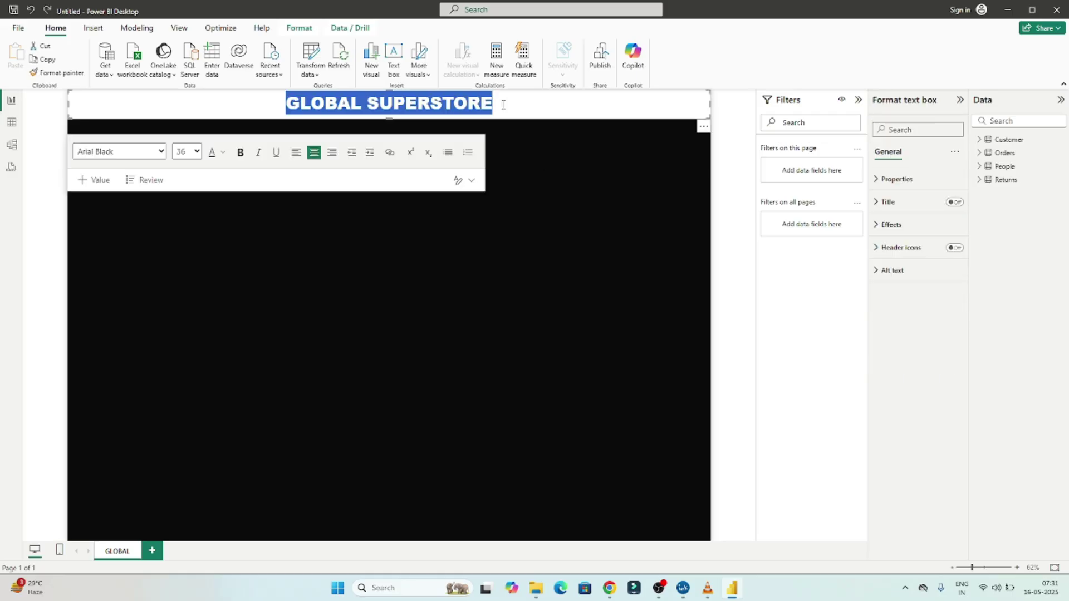
pyautogui.click(223, 154)
pyautogui.click(251, 192)
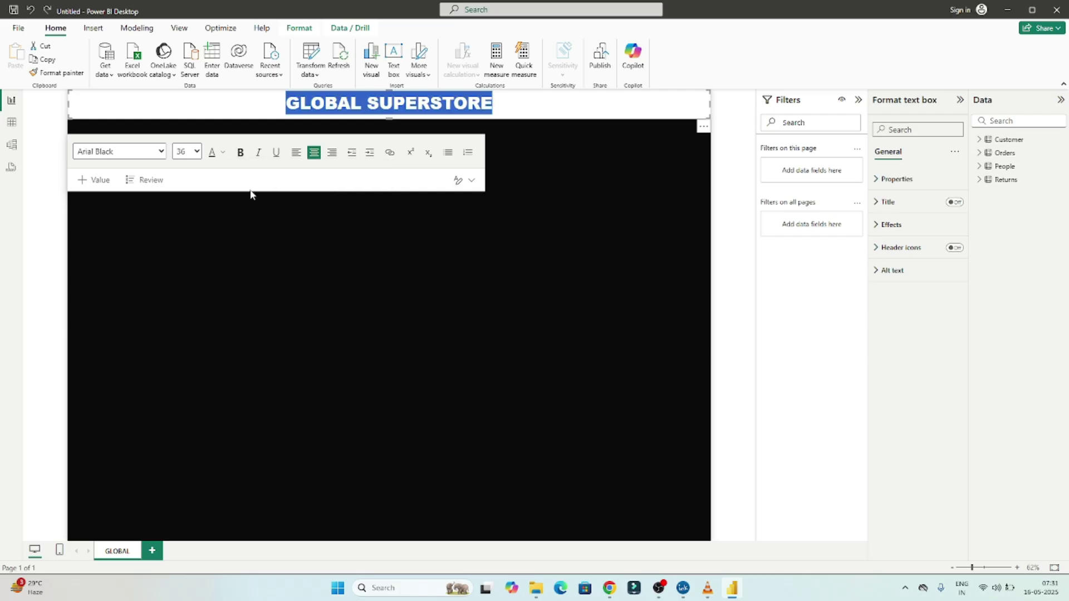
pyautogui.click(465, 223)
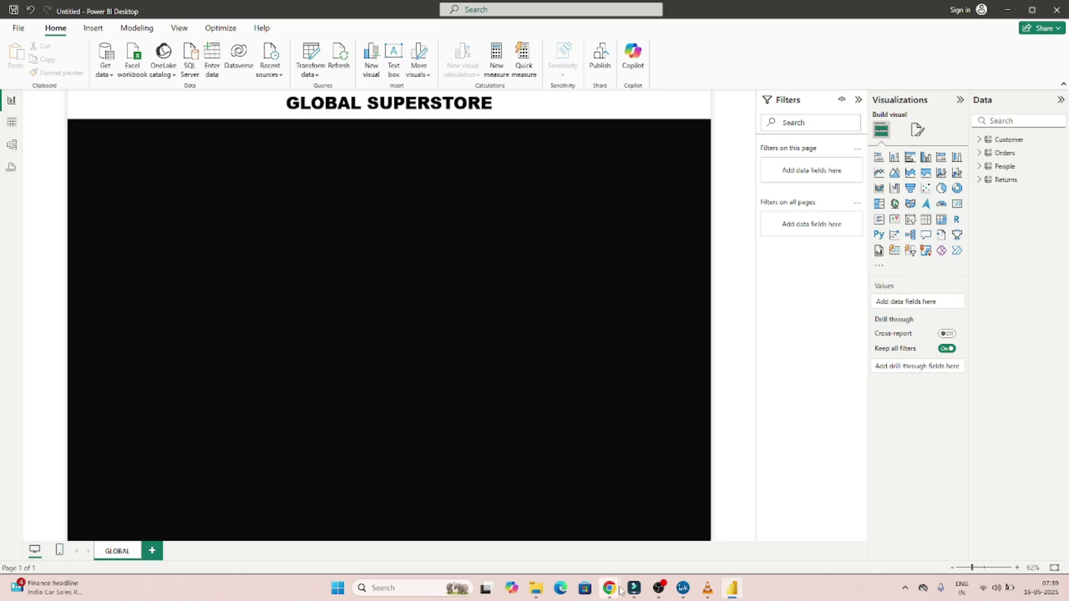
# Switch to Chrome and search Google Images for GLOBAL SUPERSTORE.
pyautogui.moveTo(609, 588)
pyautogui.click(718, 543)
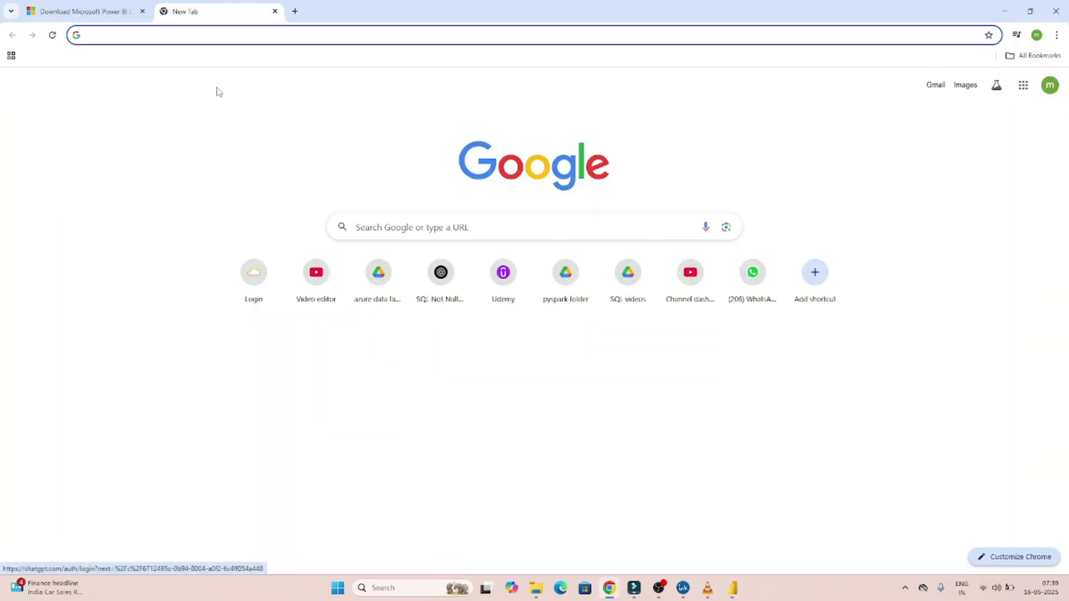
pyautogui.write('Goog')
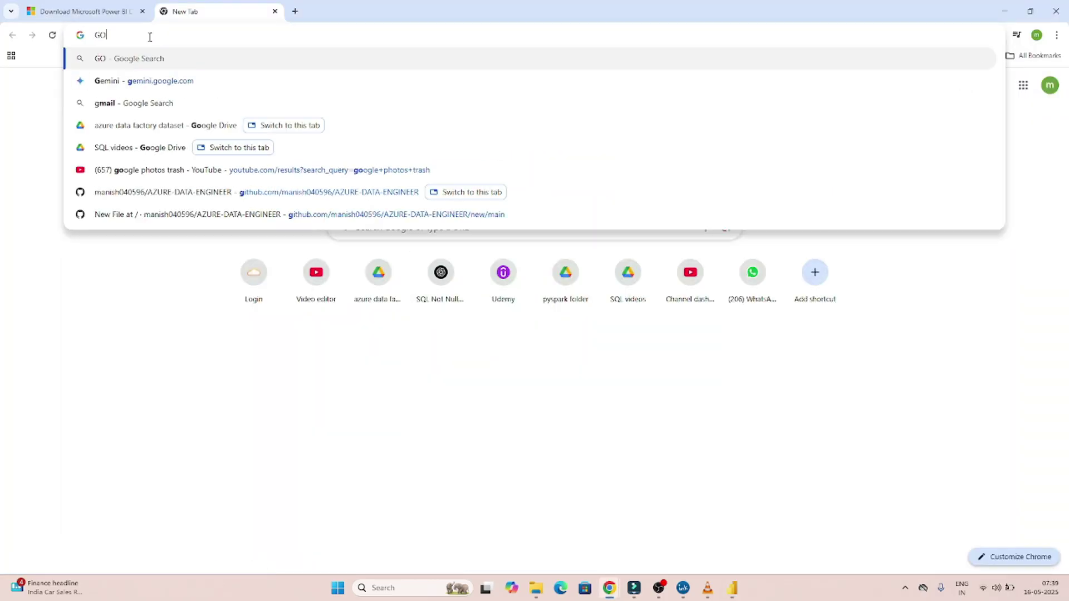
pyautogui.press('BackSpace')
pyautogui.press('BackSpace')
pyautogui.press('BackSpace')
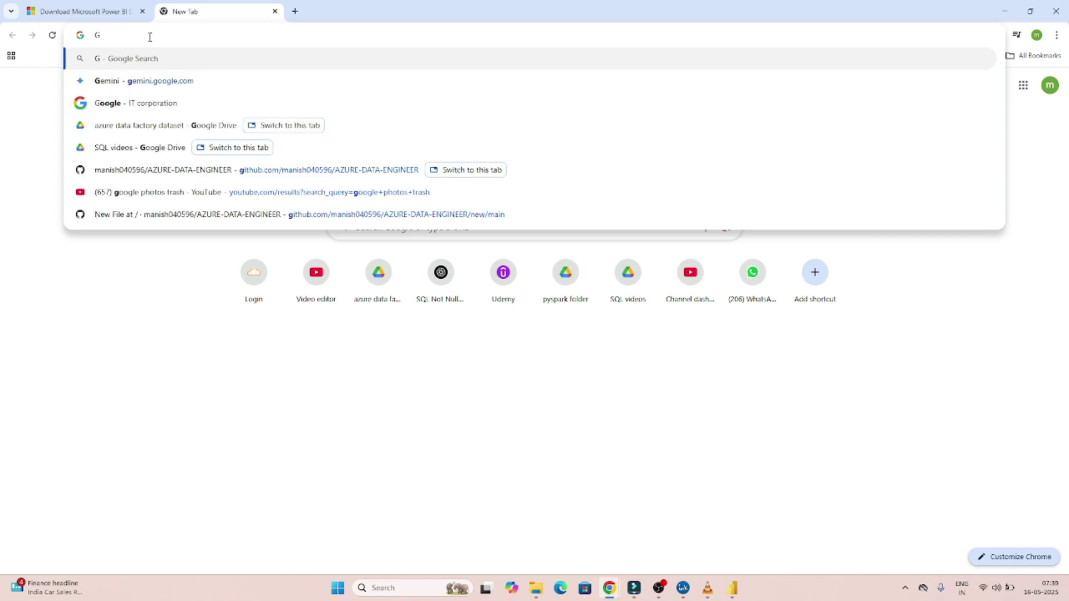
pyautogui.write('LOBSL S')
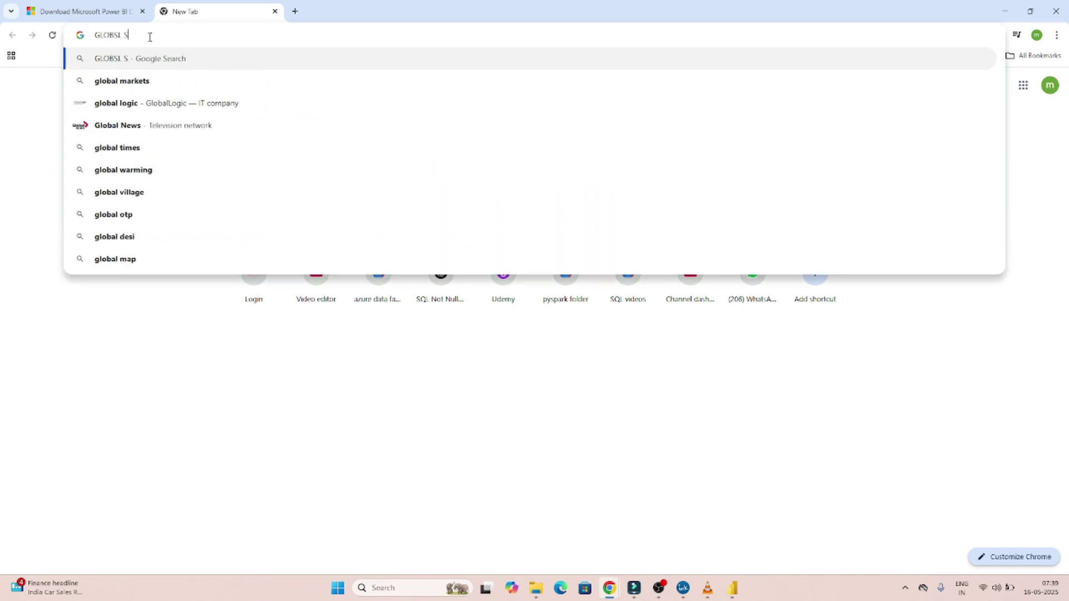
pyautogui.write('PERST')
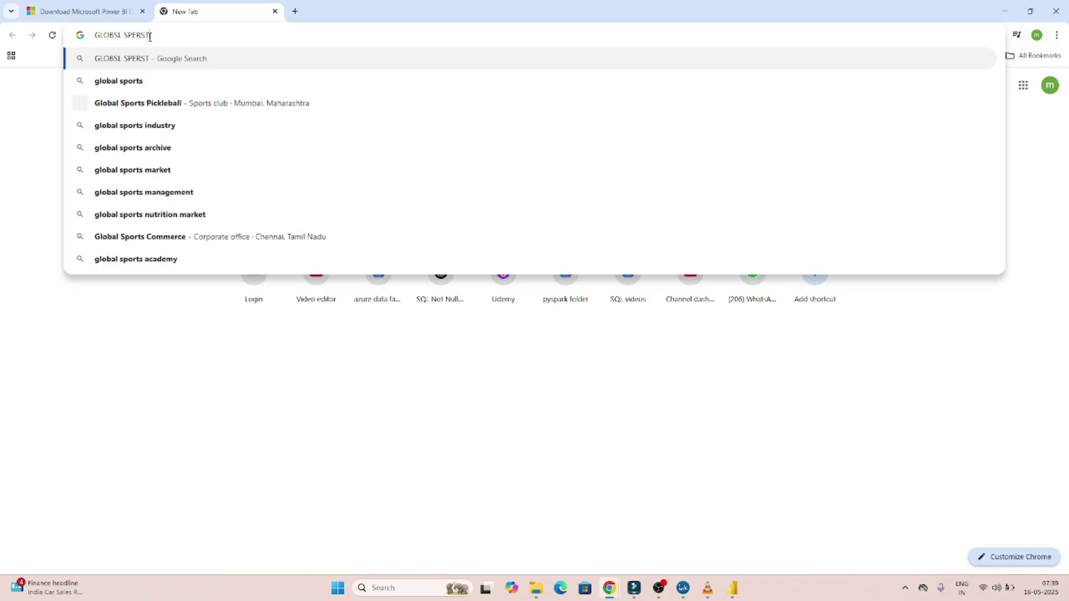
pyautogui.write('ORE')
pyautogui.press('Return')
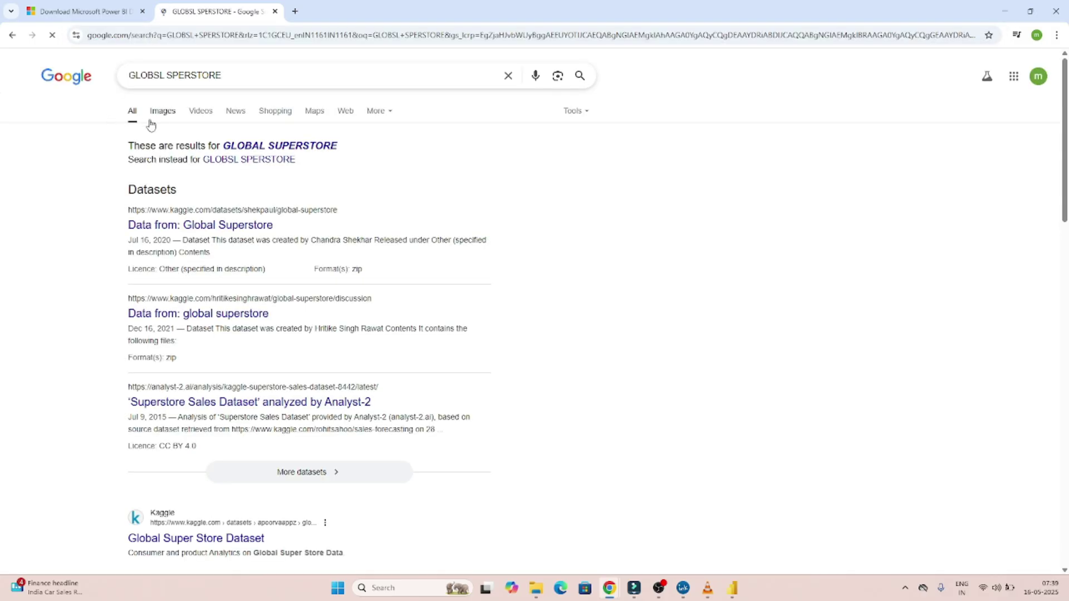
pyautogui.click(162, 114)
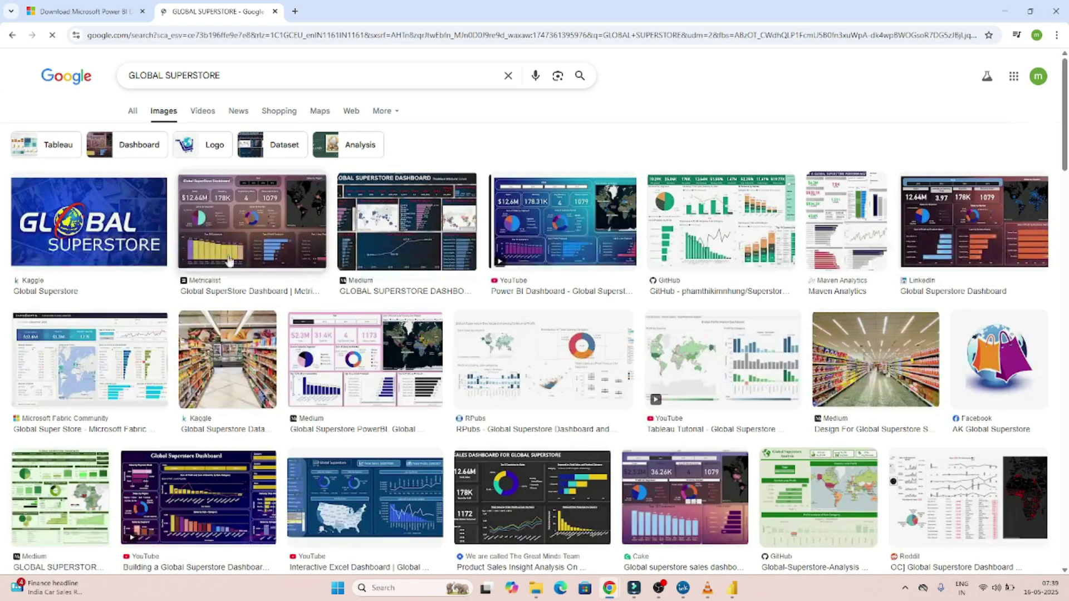
# Save the blue Global Superstore logo image to the Downloads folder as a JPEG named download.
pyautogui.rightClick(92, 210)
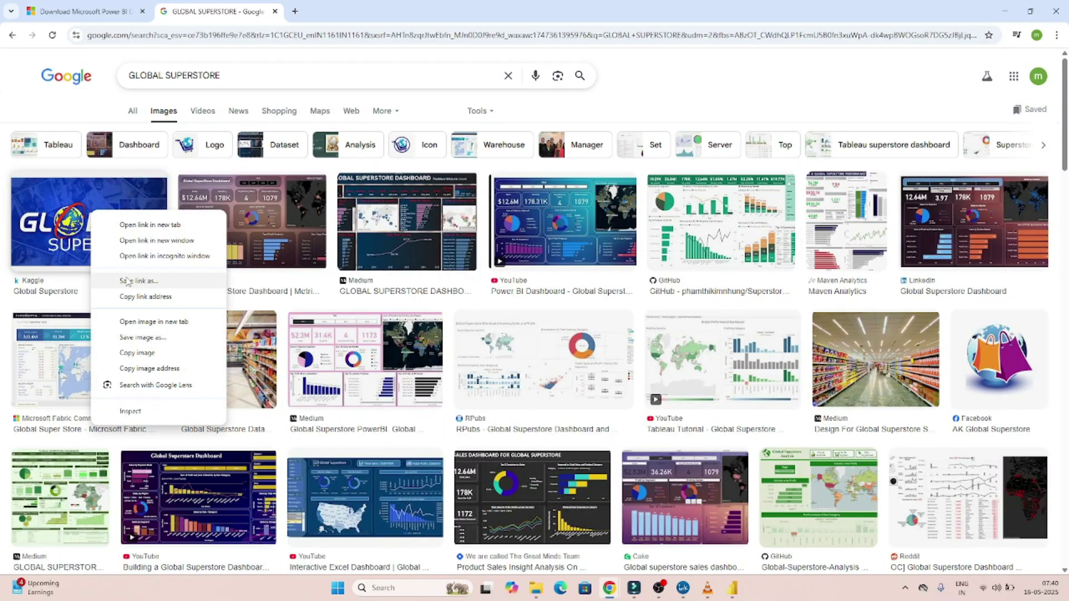
pyautogui.click(134, 337)
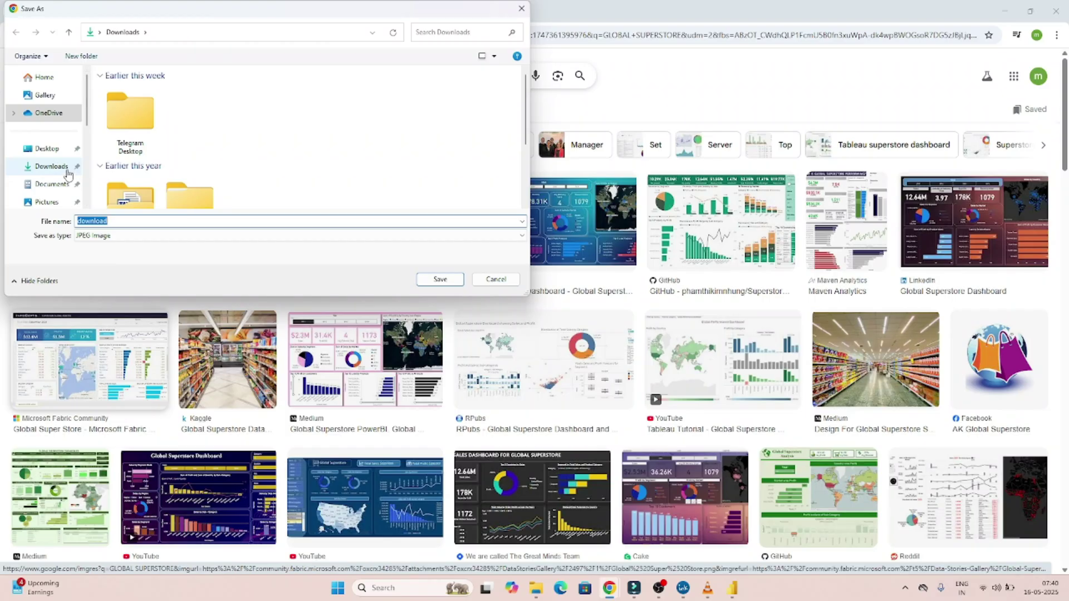
pyautogui.click(55, 167)
pyautogui.click(440, 279)
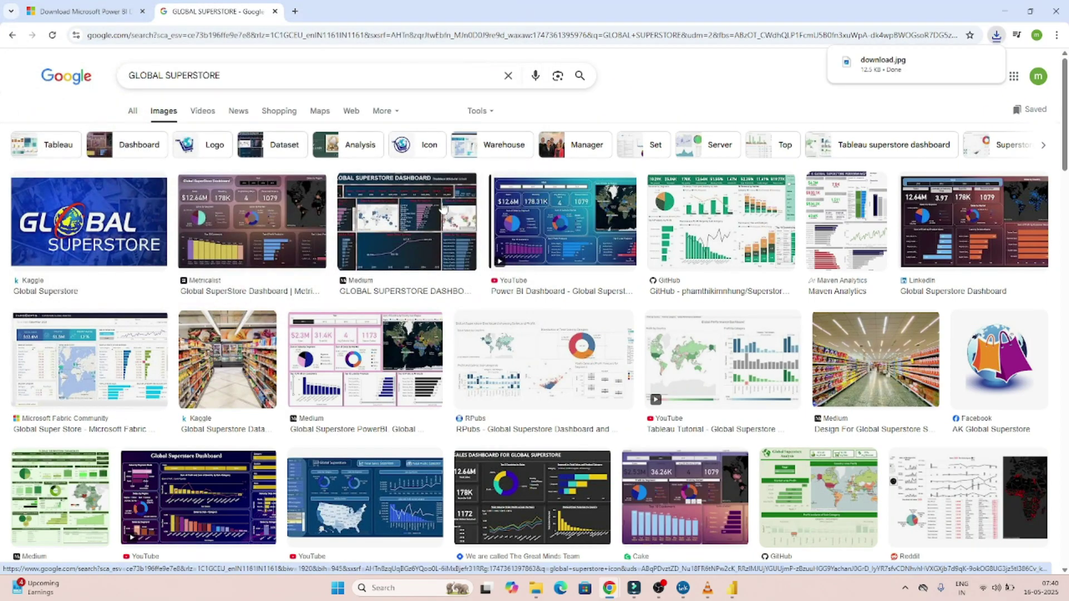
# Switch back to Power BI and insert the download logo image from the Downloads folder onto the page.
pyautogui.click(731, 586)
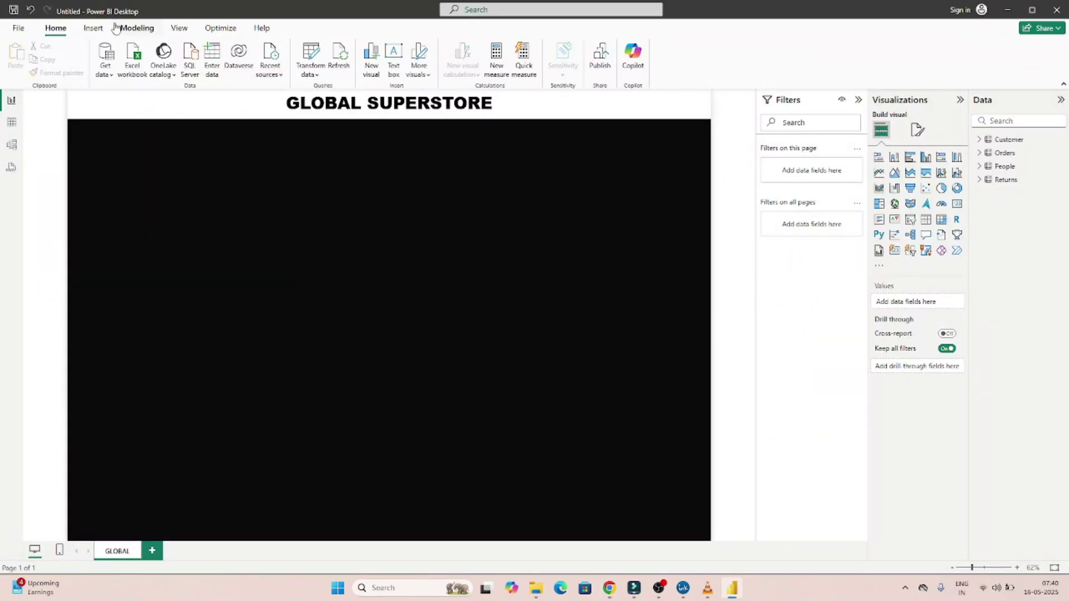
pyautogui.click(92, 30)
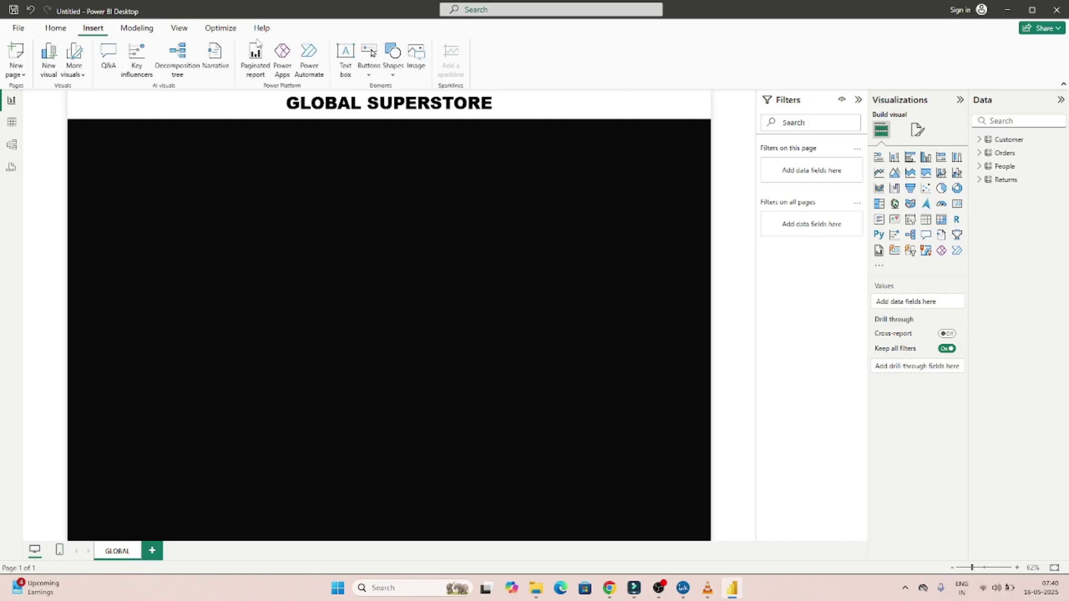
pyautogui.click(419, 66)
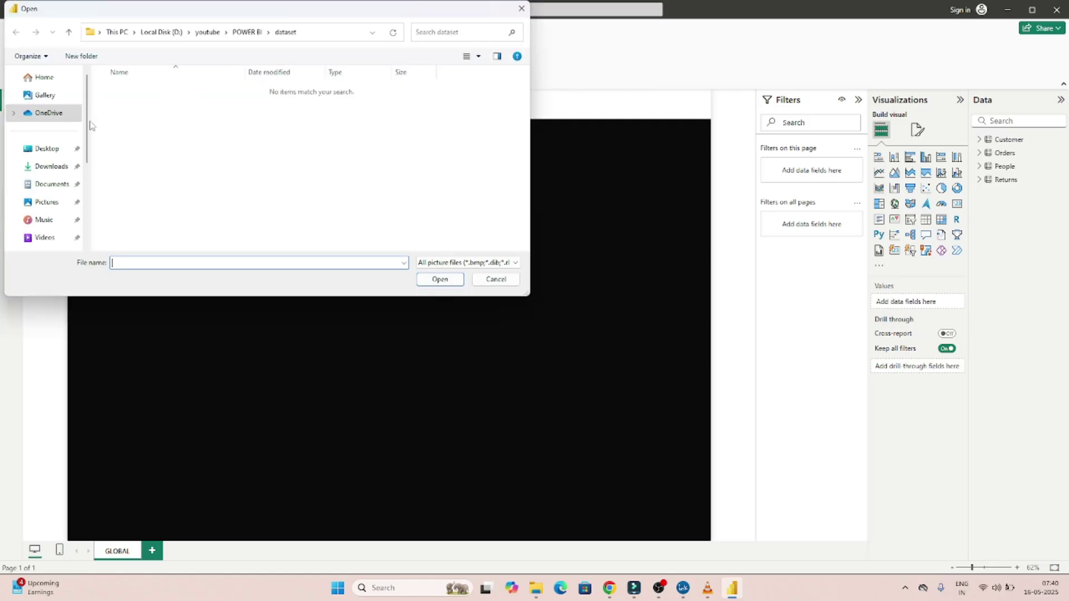
pyautogui.click(51, 168)
pyautogui.click(126, 106)
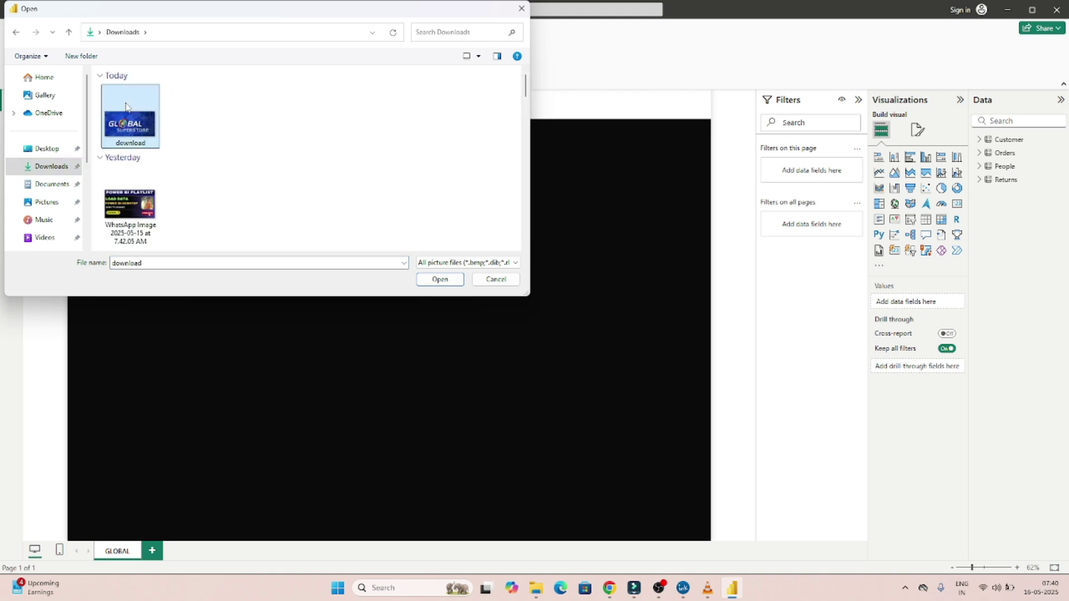
pyautogui.click(441, 280)
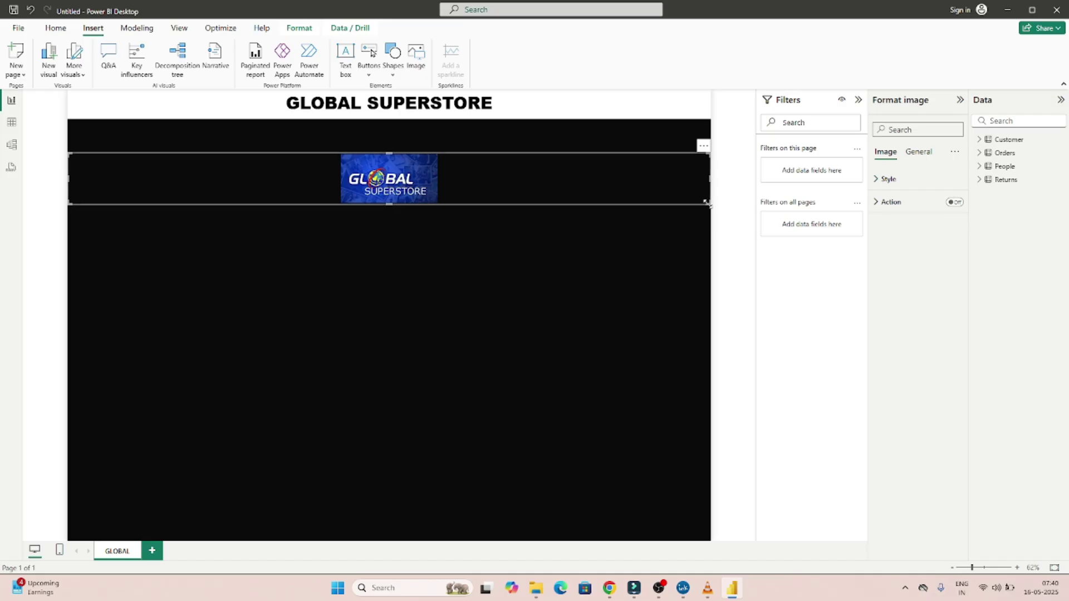
# Shrink the logo image to the banner's height and place it at the left end of the title banner.
pyautogui.moveTo(708, 203); pyautogui.dragTo(497, 187)
pyautogui.moveTo(382, 172); pyautogui.dragTo(273, 109)
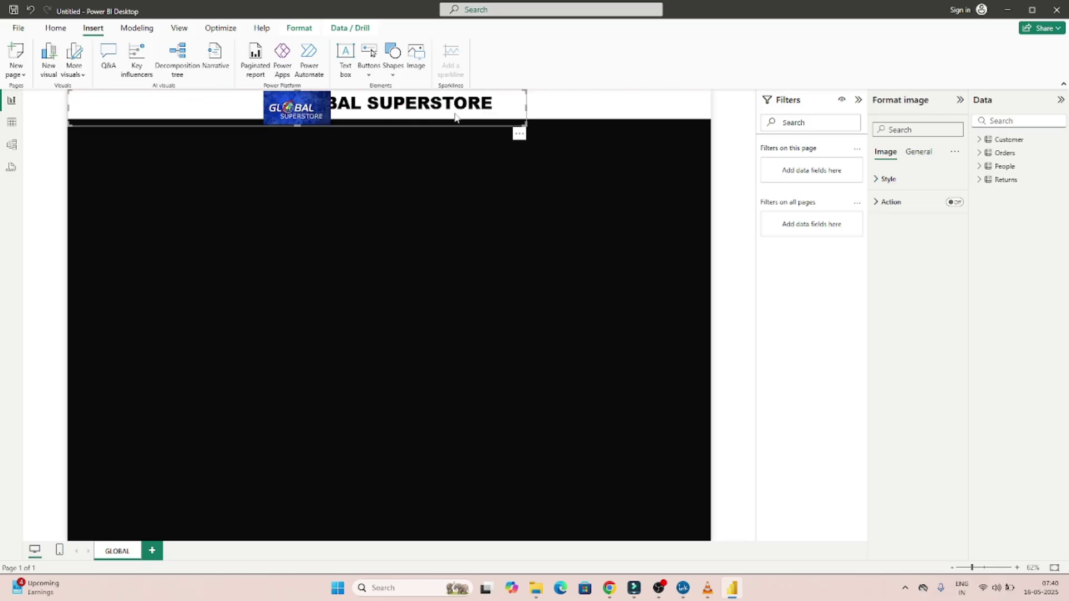
pyautogui.moveTo(525, 111); pyautogui.dragTo(109, 118)
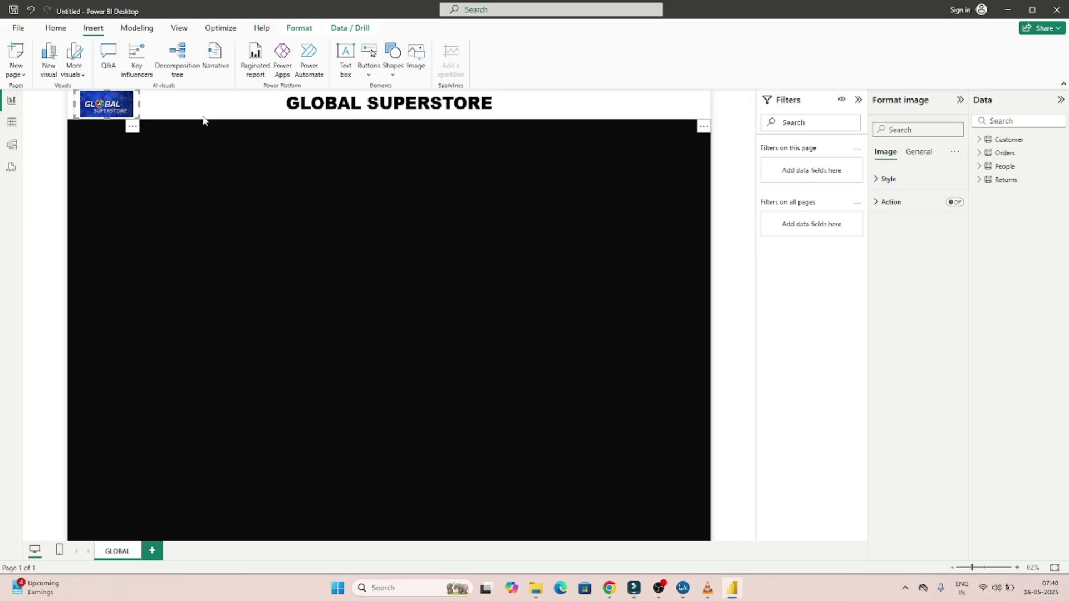
pyautogui.click(227, 117)
pyautogui.click(225, 127)
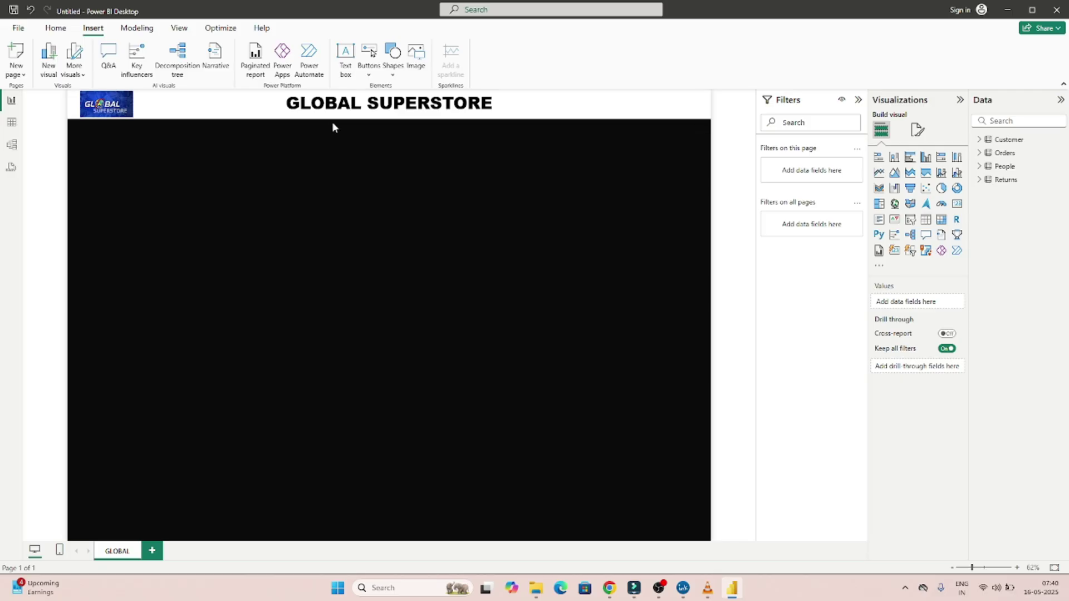
# Select the banner logo, copy the Amazon.in home page address from a new Chrome tab, and return to Power BI.
pyautogui.click(104, 104)
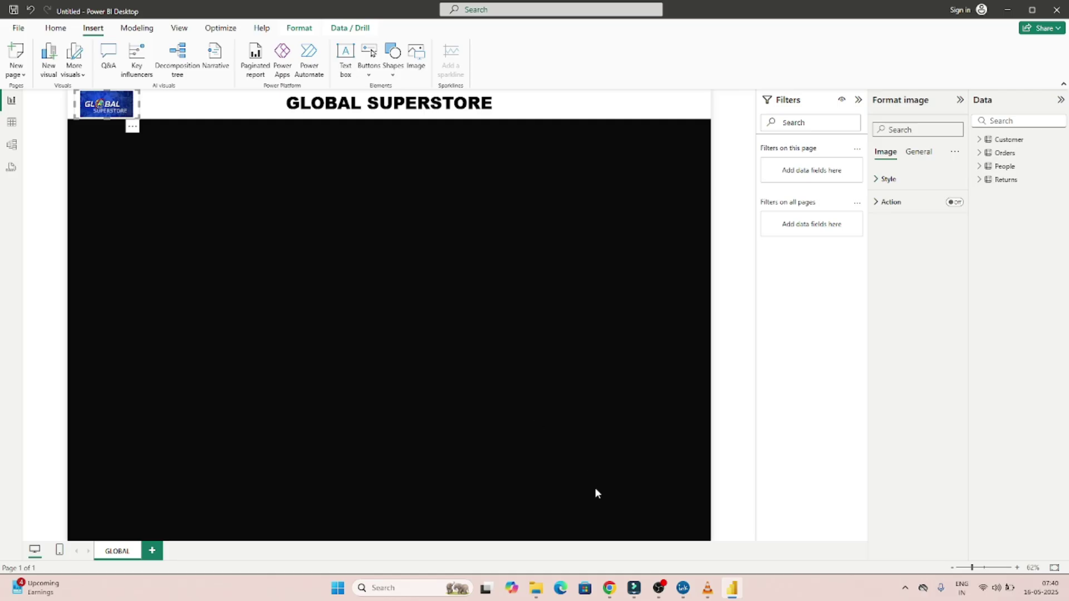
pyautogui.moveTo(609, 588)
pyautogui.click(702, 529)
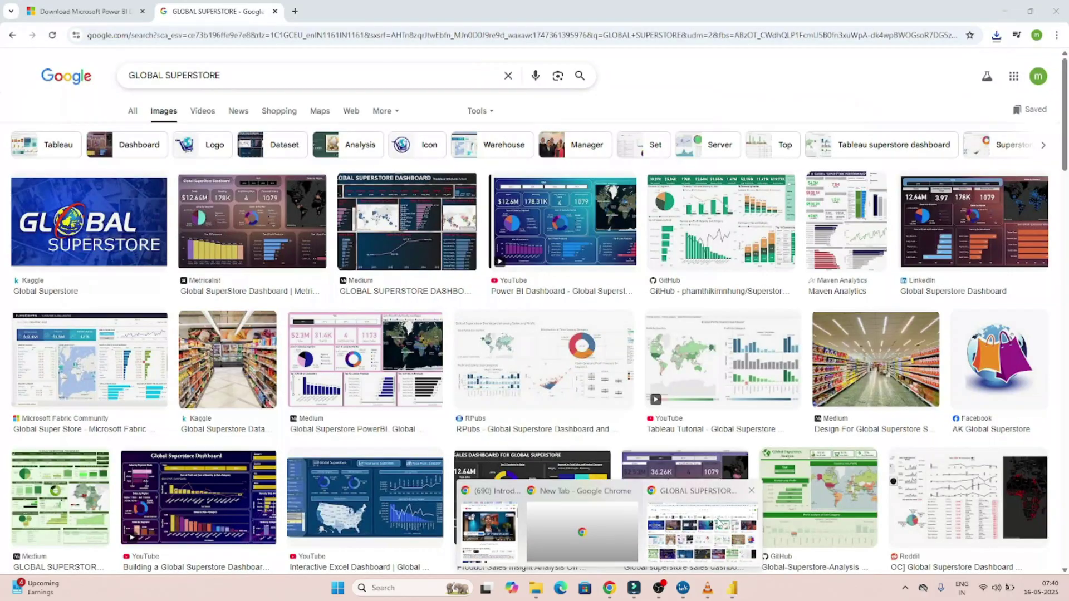
pyautogui.click(295, 12)
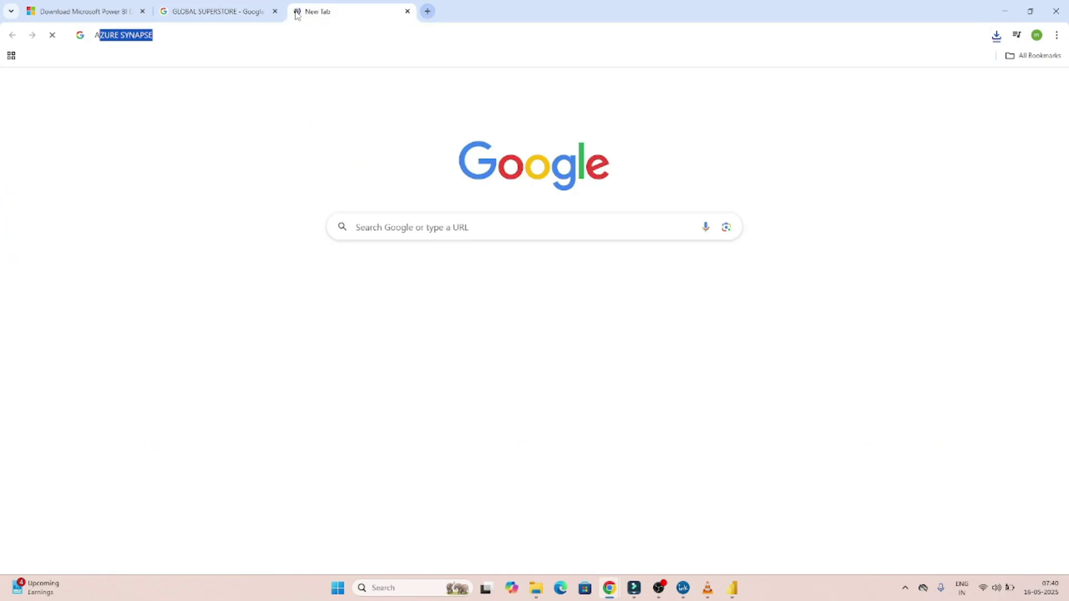
pyautogui.write('AMA')
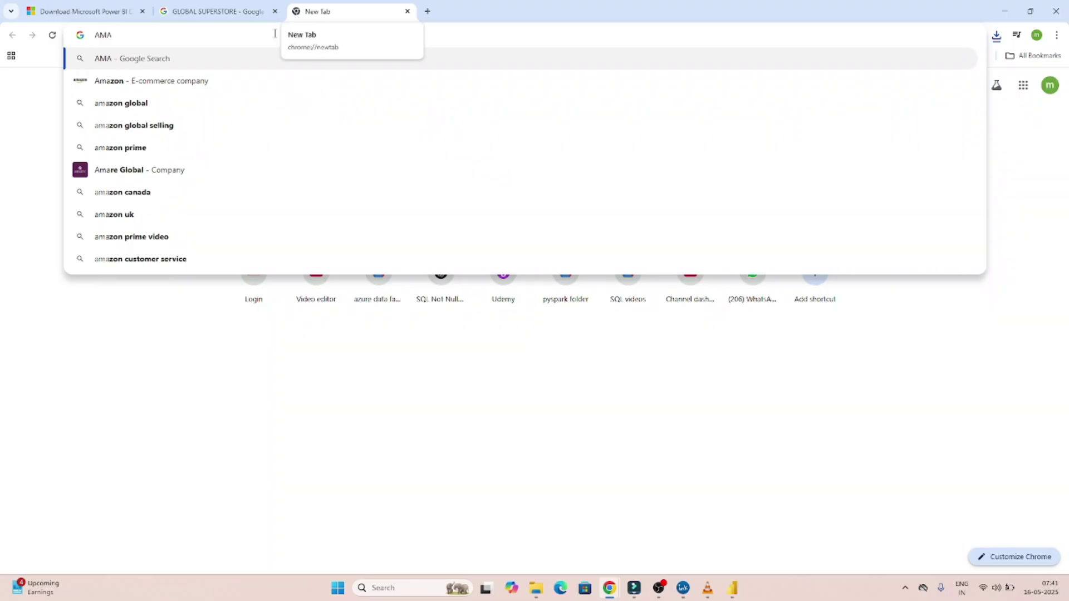
pyautogui.click(224, 77)
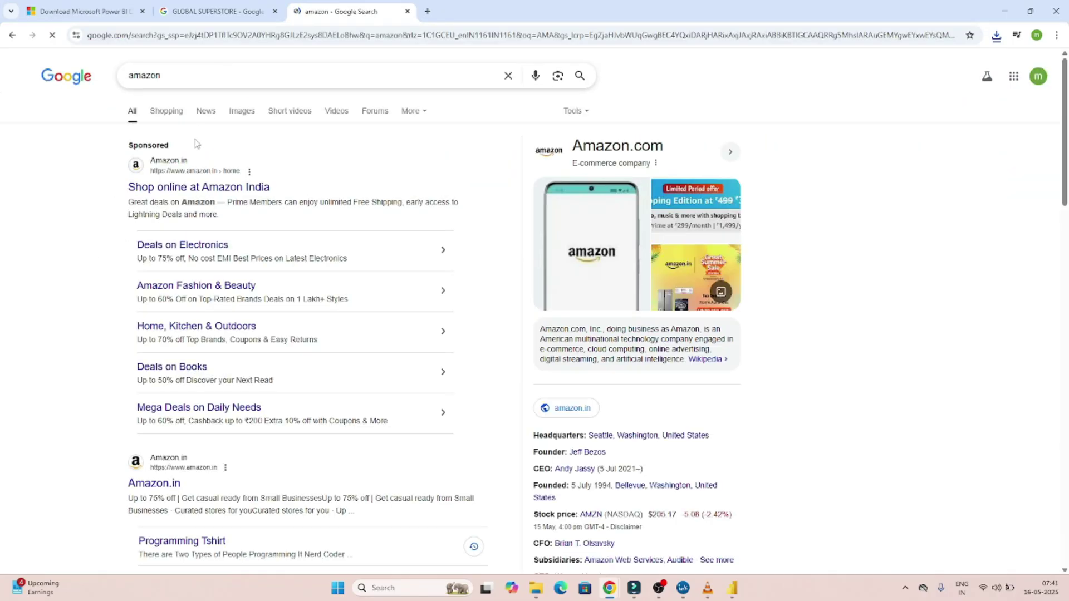
pyautogui.click(180, 193)
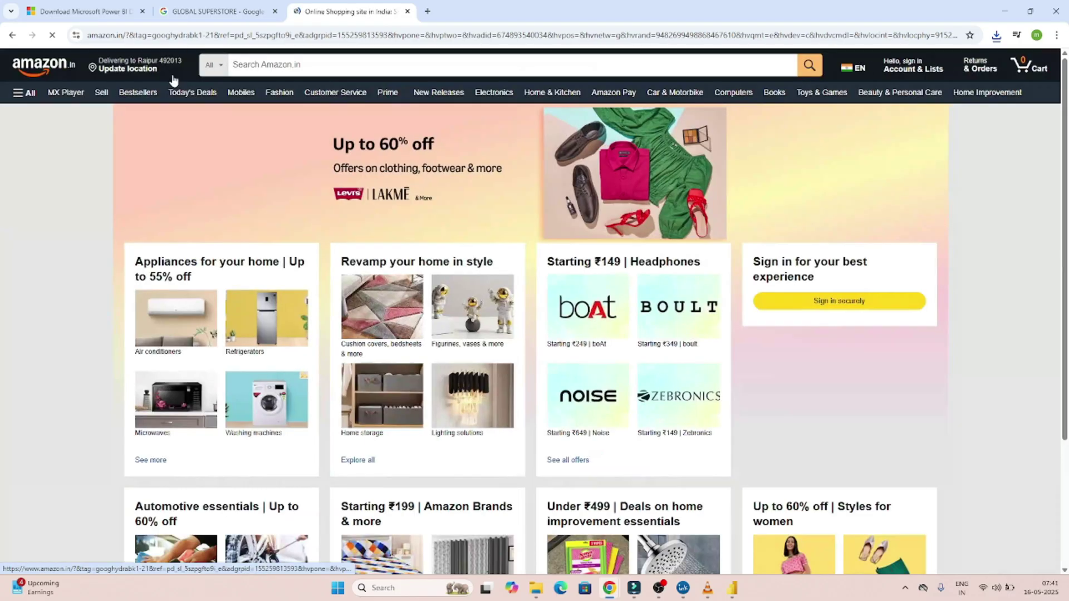
pyautogui.click(168, 40)
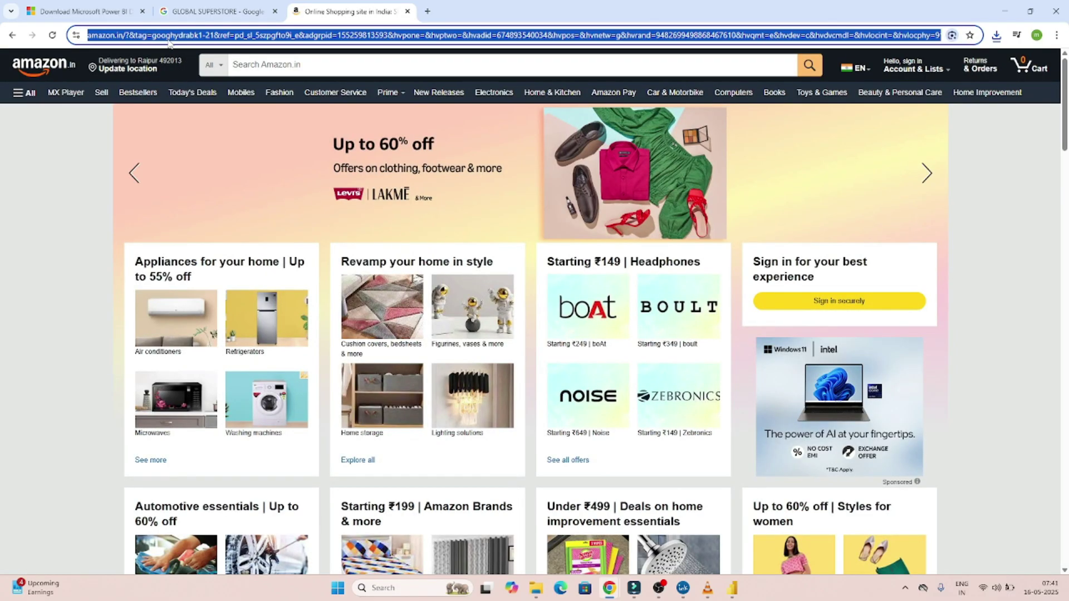
pyautogui.hotkey('alt', 'Tab')
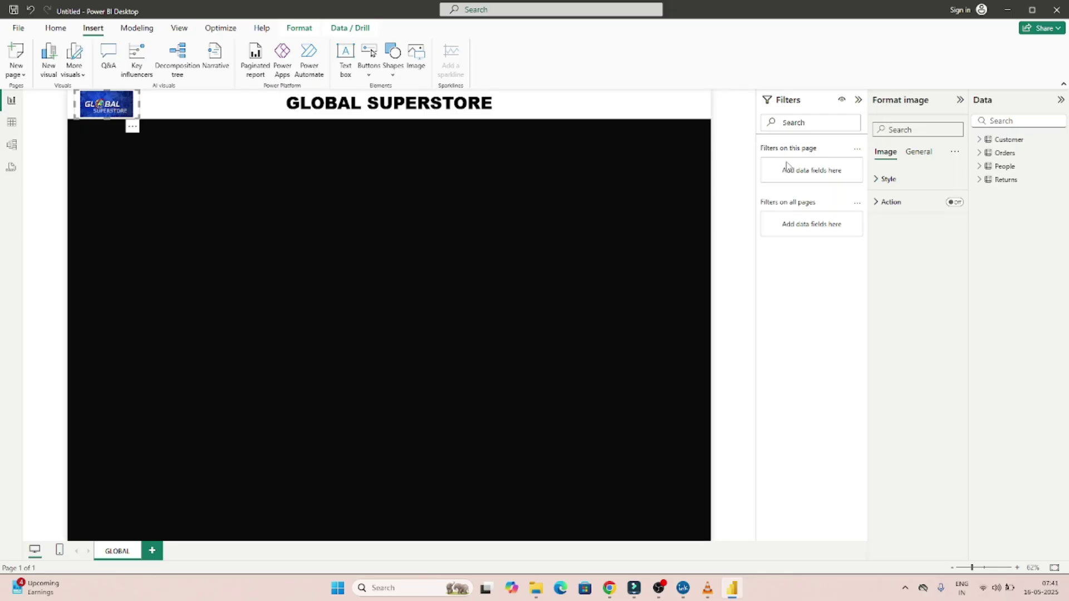
# Enable the banner logo's action as a Web URL using the copied Amazon.in address, and test the link from the logo.
pyautogui.click(877, 203)
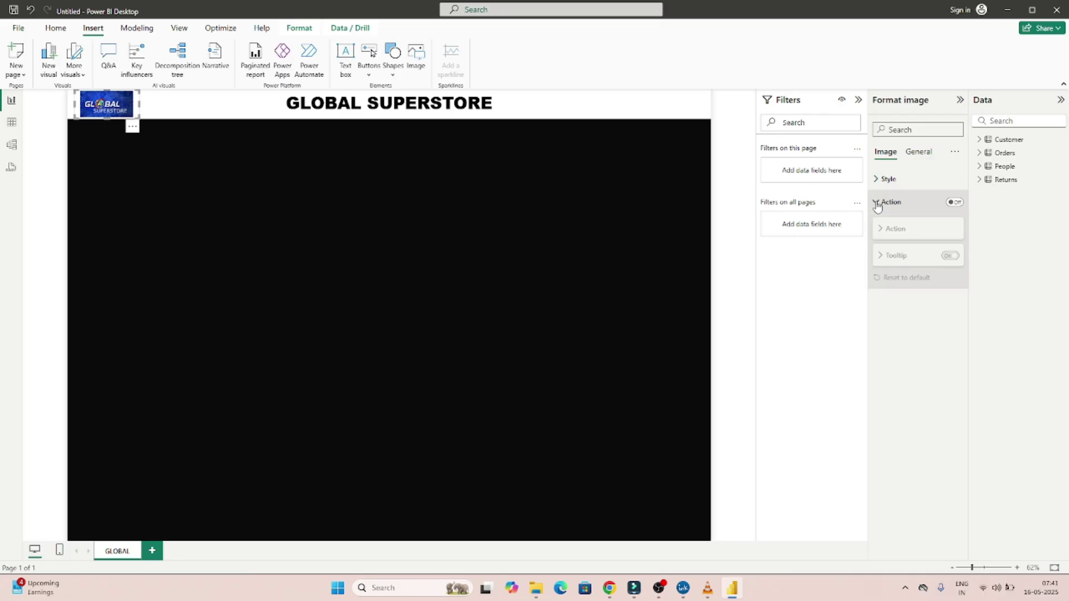
pyautogui.click(955, 202)
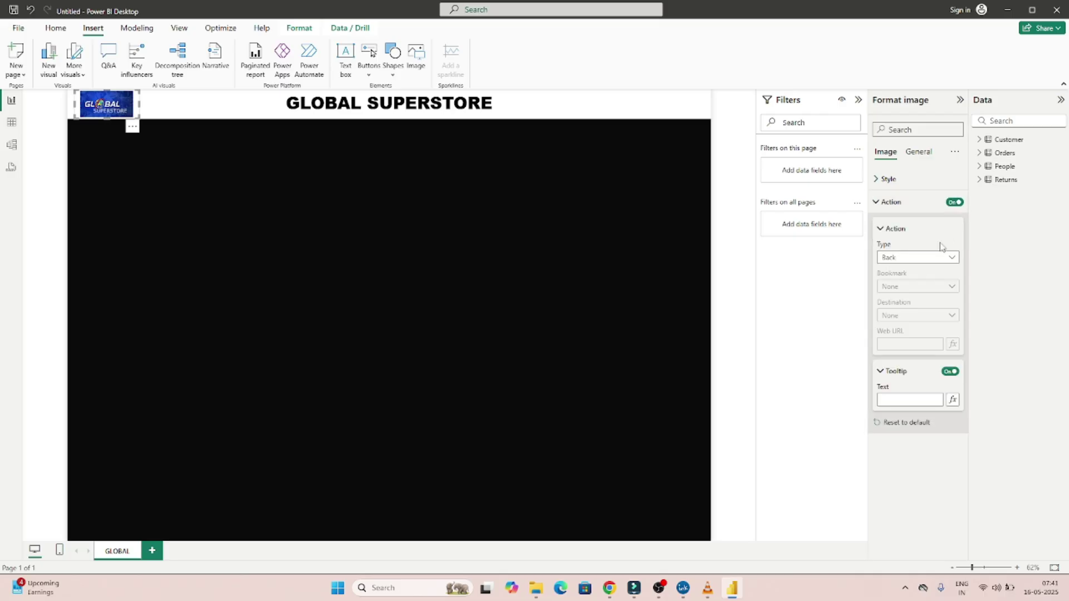
pyautogui.click(921, 259)
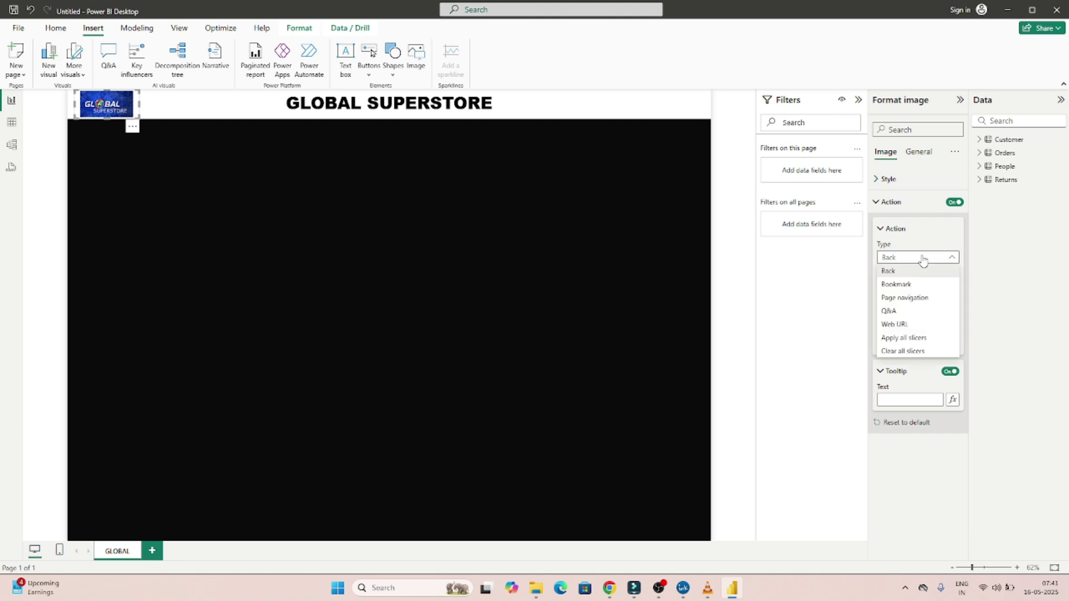
pyautogui.click(897, 325)
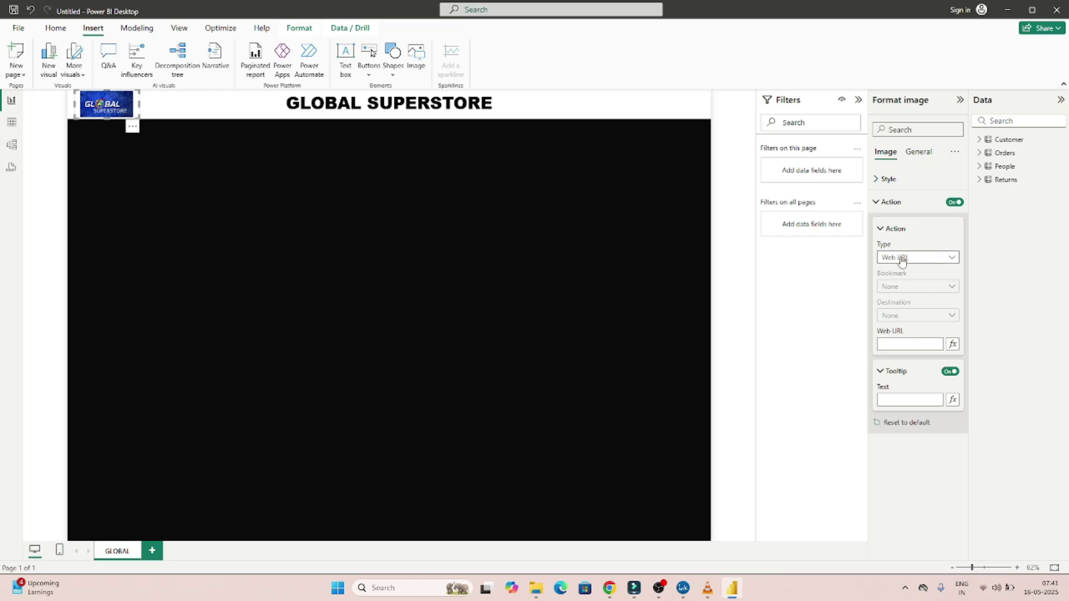
pyautogui.click(893, 345)
pyautogui.hotkey('ctrl', 'v')
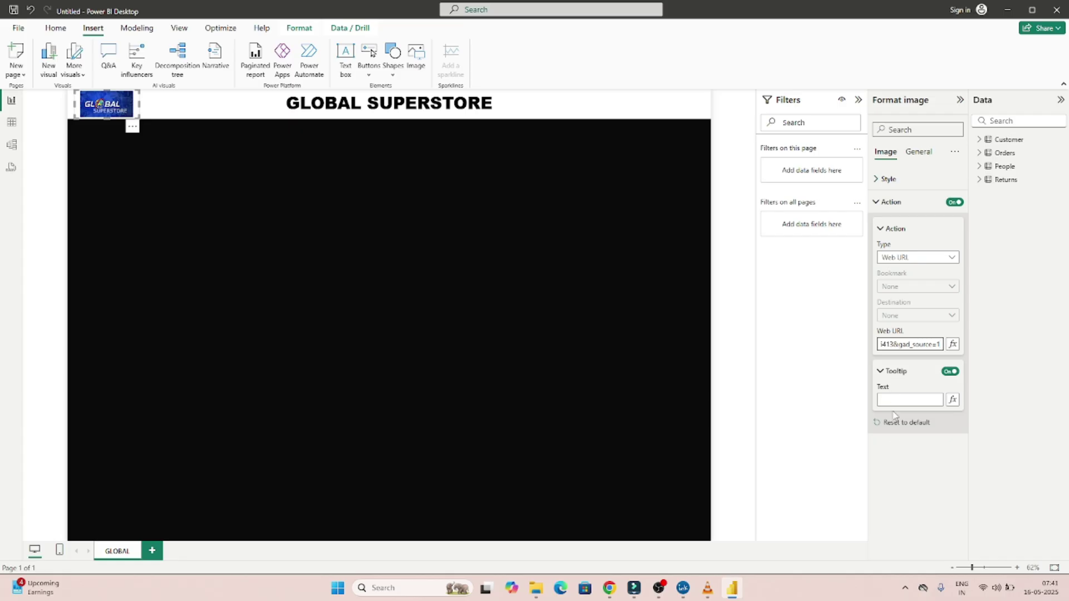
pyautogui.click(892, 453)
pyautogui.keyDown('ctrl'); pyautogui.click(114, 106); pyautogui.keyUp('ctrl')
pyautogui.click(215, 126)
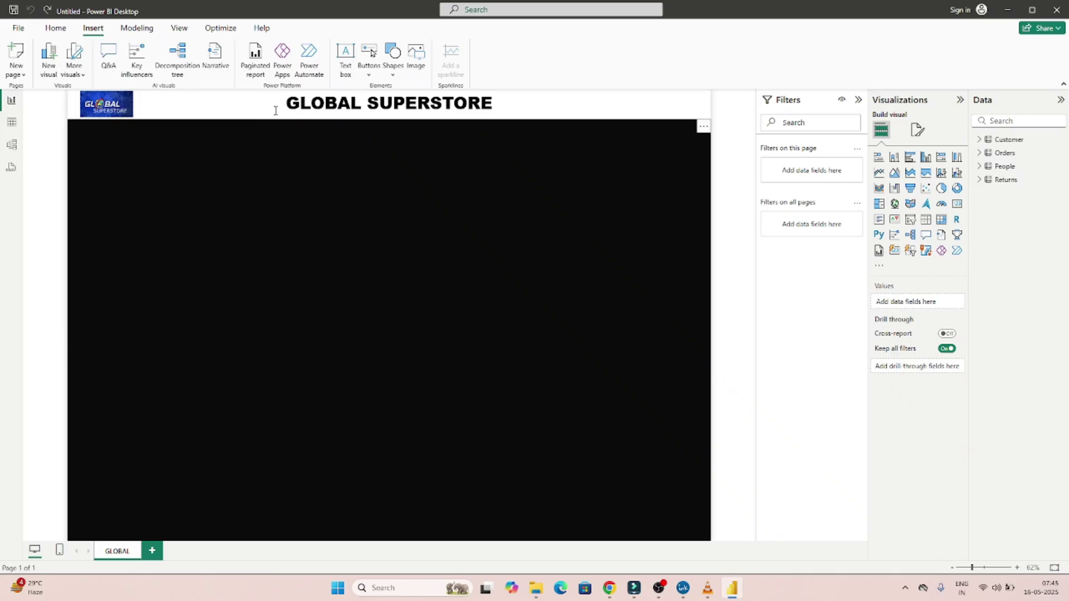
# Change the font colour of the whole GLOBAL SUPERSTORE title to the darkest magenta theme shade.
pyautogui.click(546, 109)
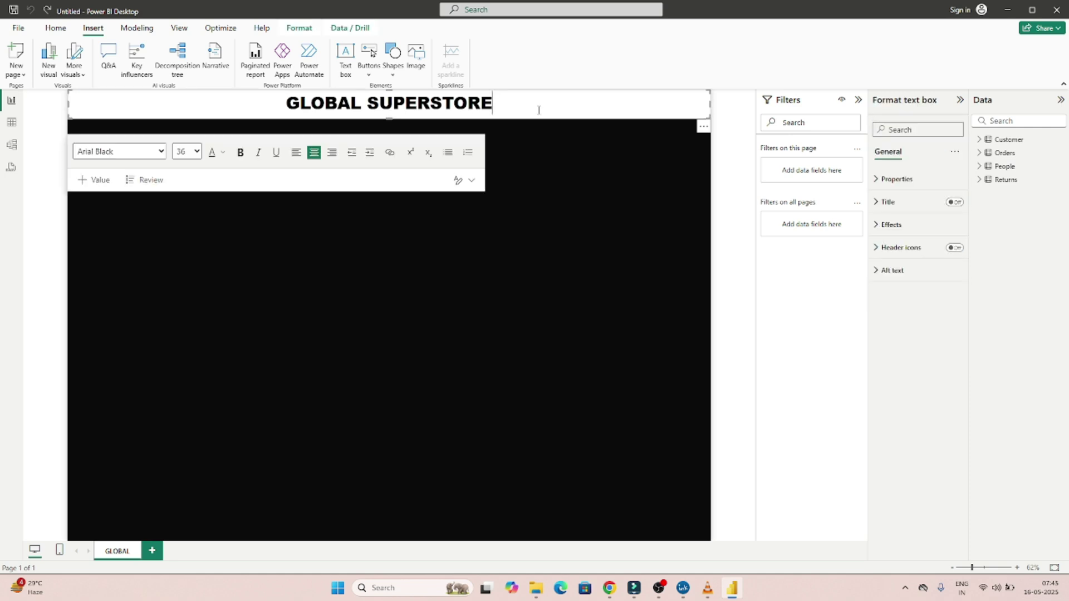
pyautogui.hotkey('ctrl', 'a')
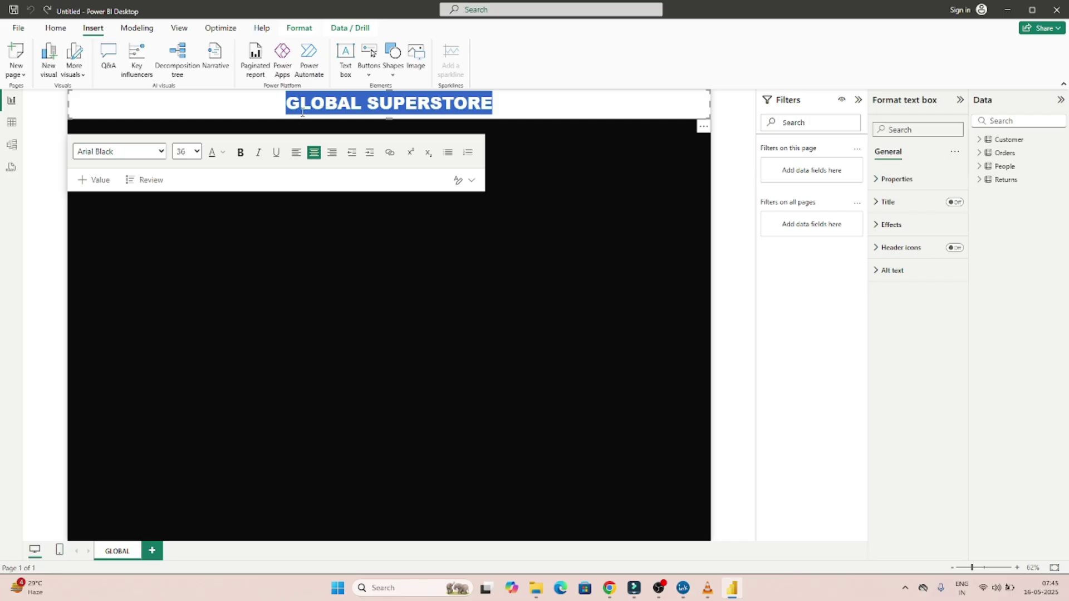
pyautogui.click(223, 153)
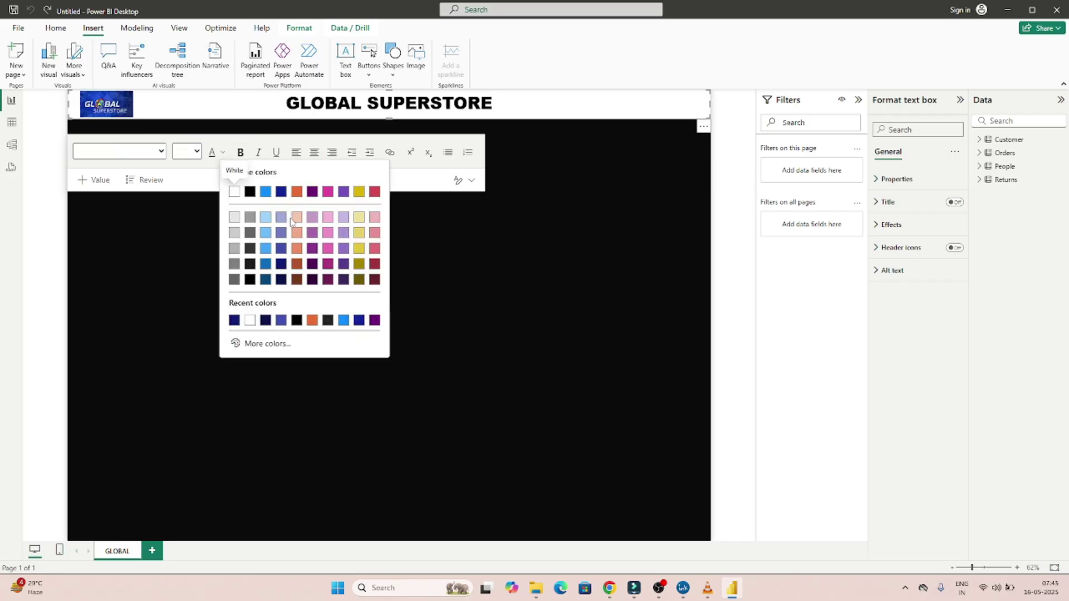
pyautogui.click(329, 279)
pyautogui.click(404, 268)
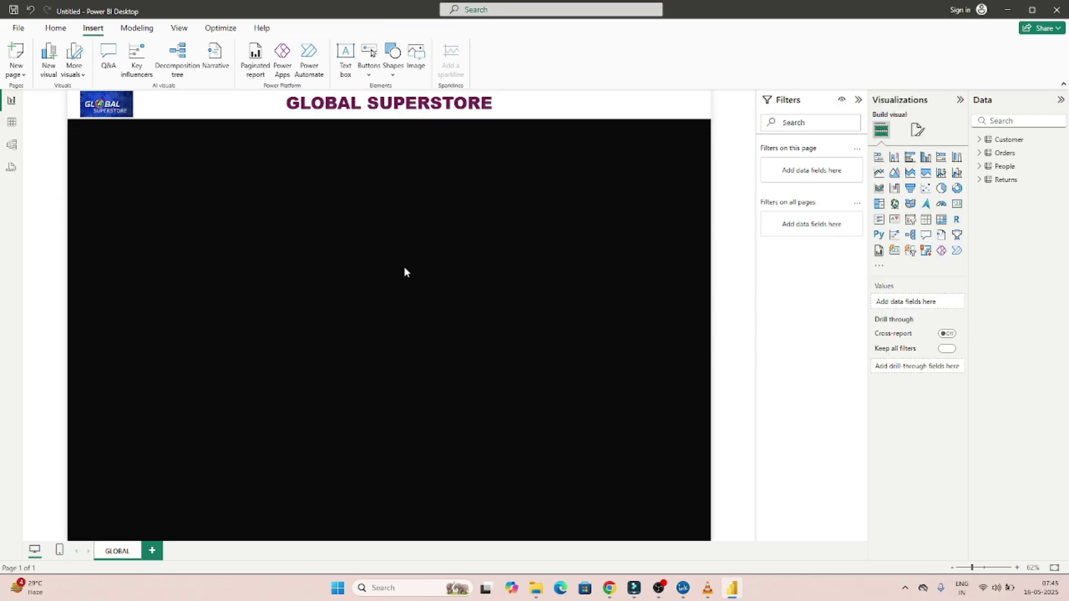
# Set the title text box's background colour to the darkest navy blue theme shade.
pyautogui.click(546, 105)
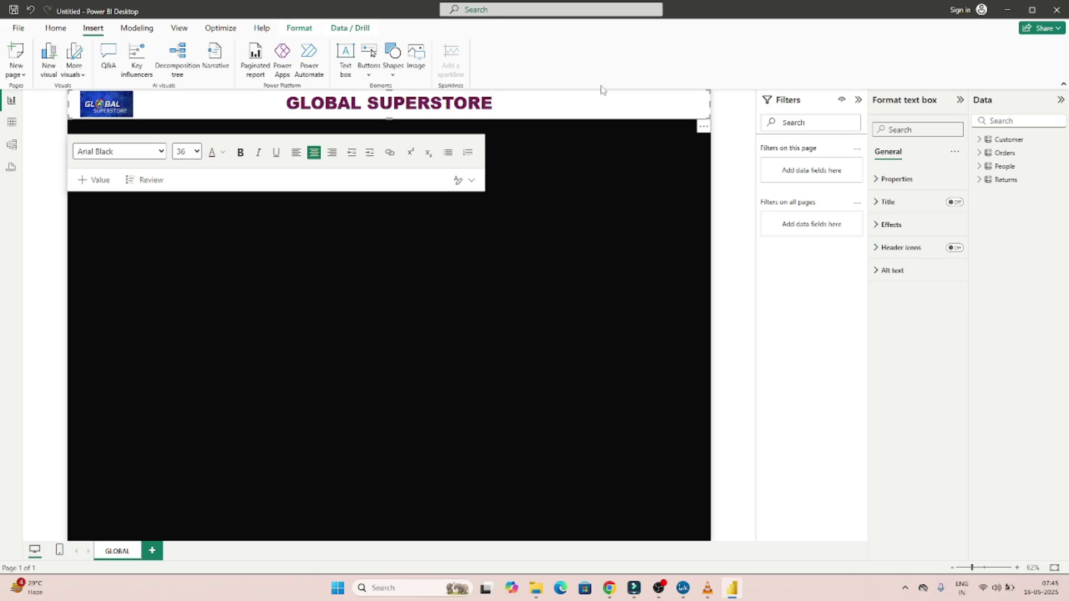
pyautogui.click(877, 225)
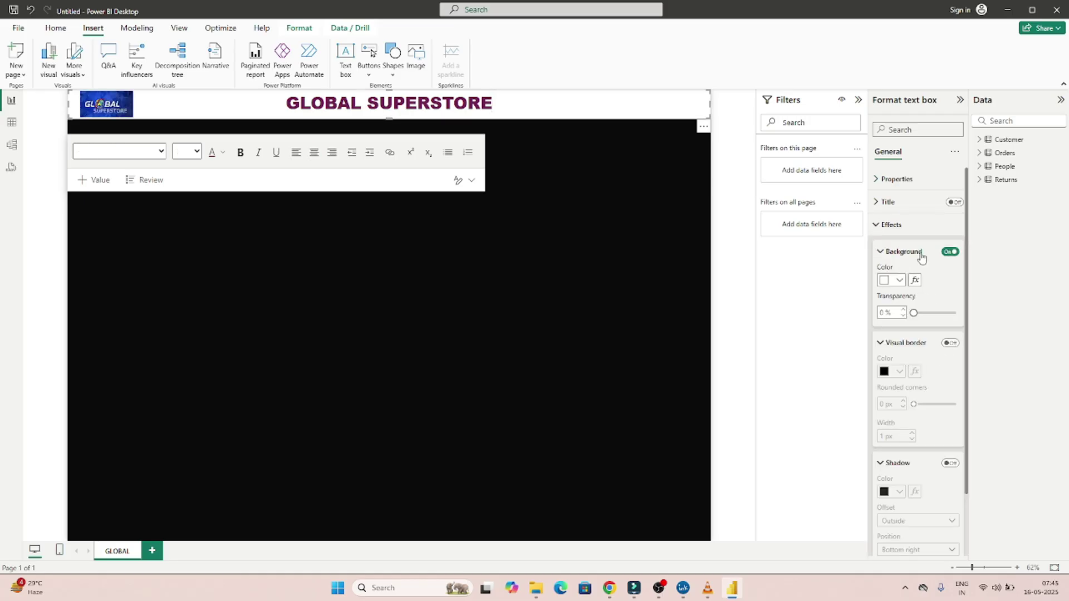
pyautogui.click(898, 281)
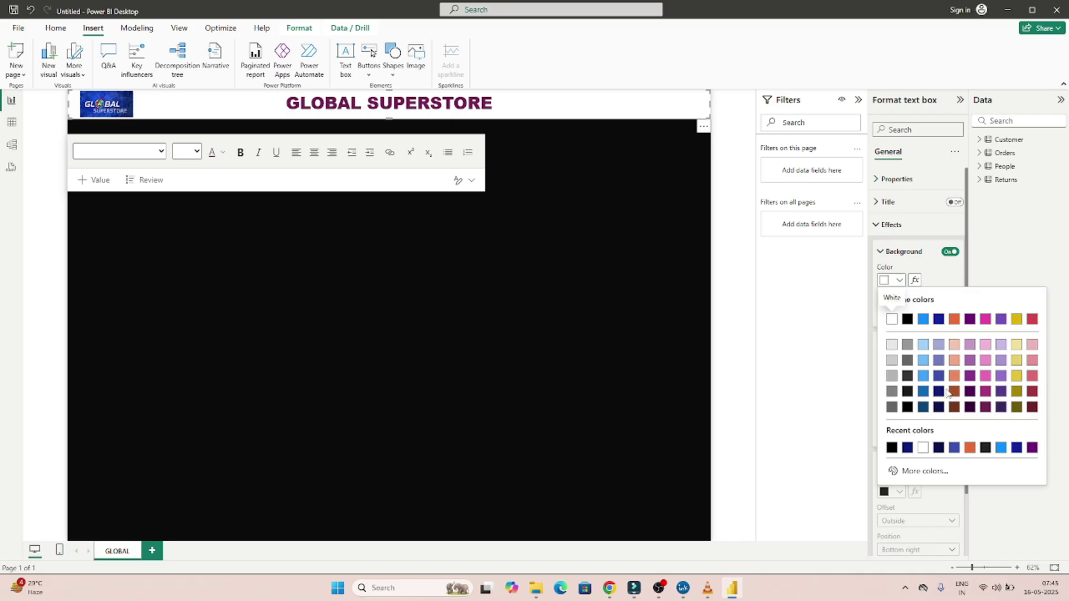
pyautogui.click(938, 407)
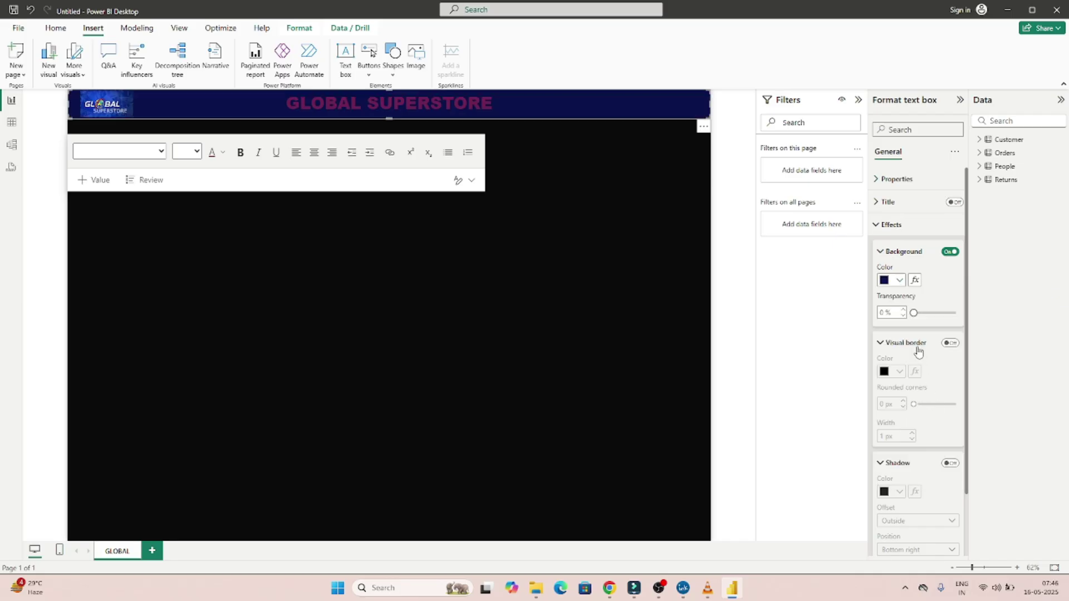
pyautogui.click(653, 309)
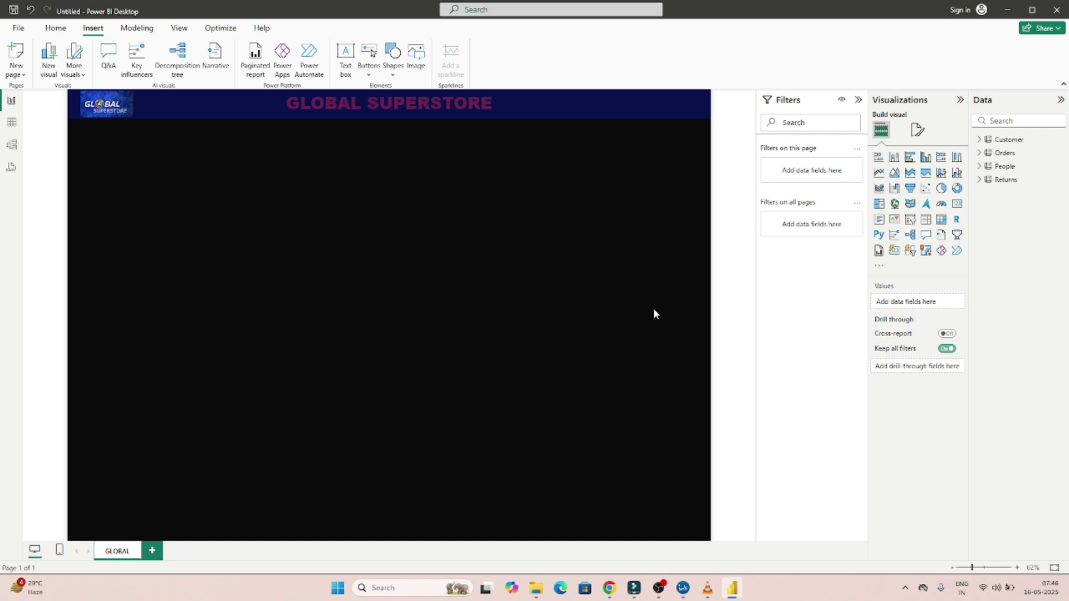
# Change the font colour of the whole GLOBAL SUPERSTORE title to light pink.
pyautogui.click(388, 105)
pyautogui.hotkey('ctrl', 'a')
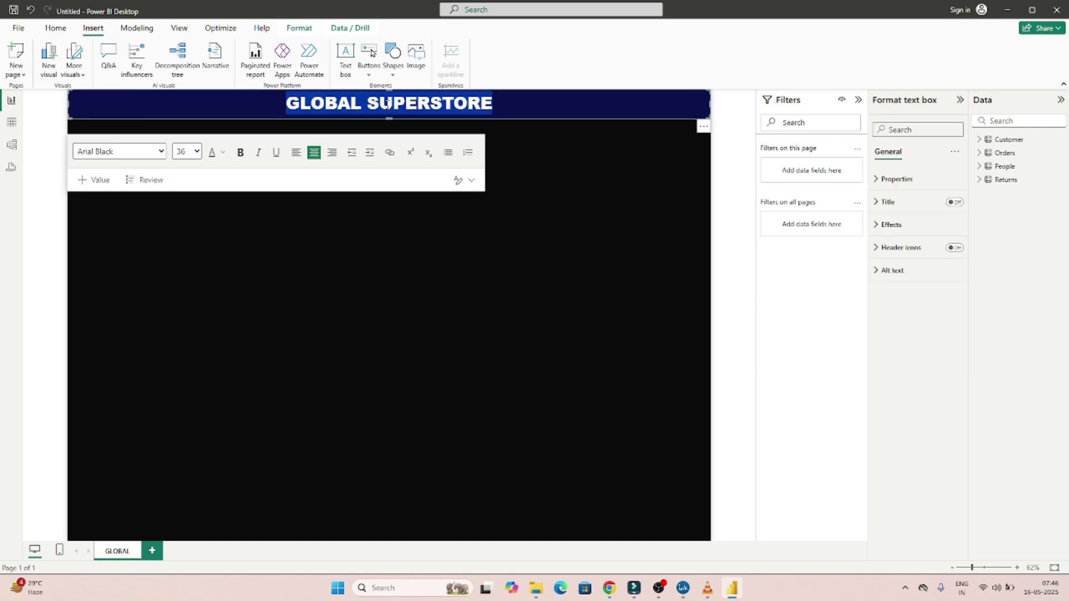
pyautogui.click(223, 152)
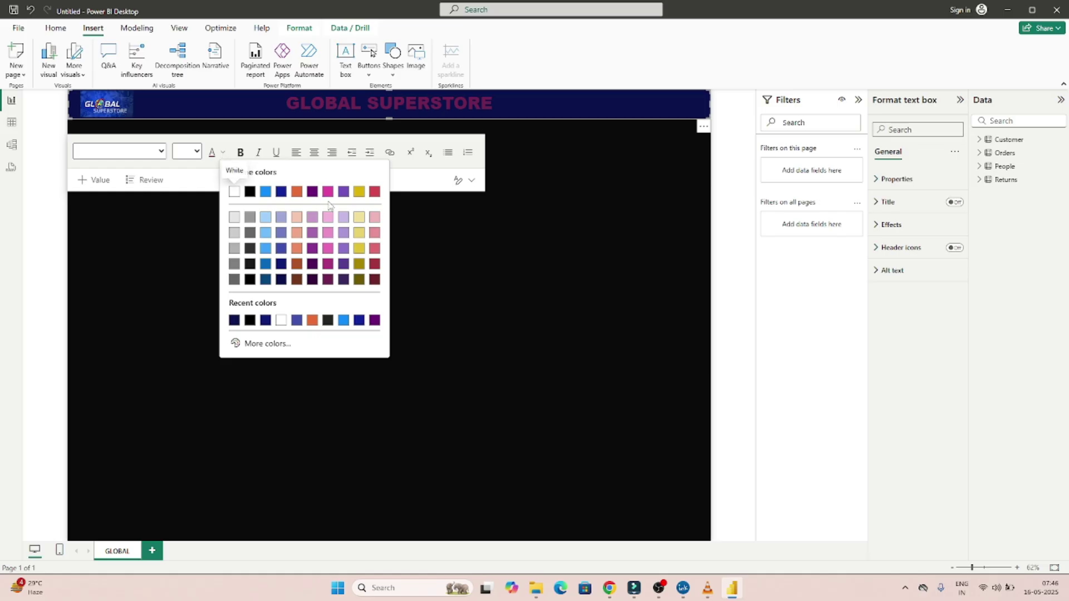
pyautogui.click(235, 191)
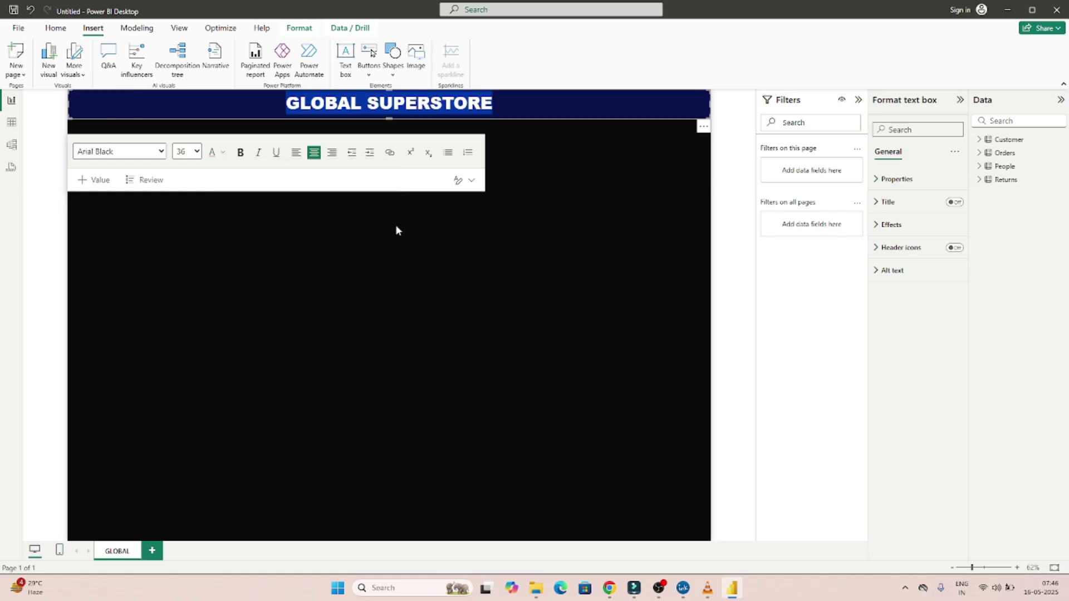
pyautogui.click(572, 270)
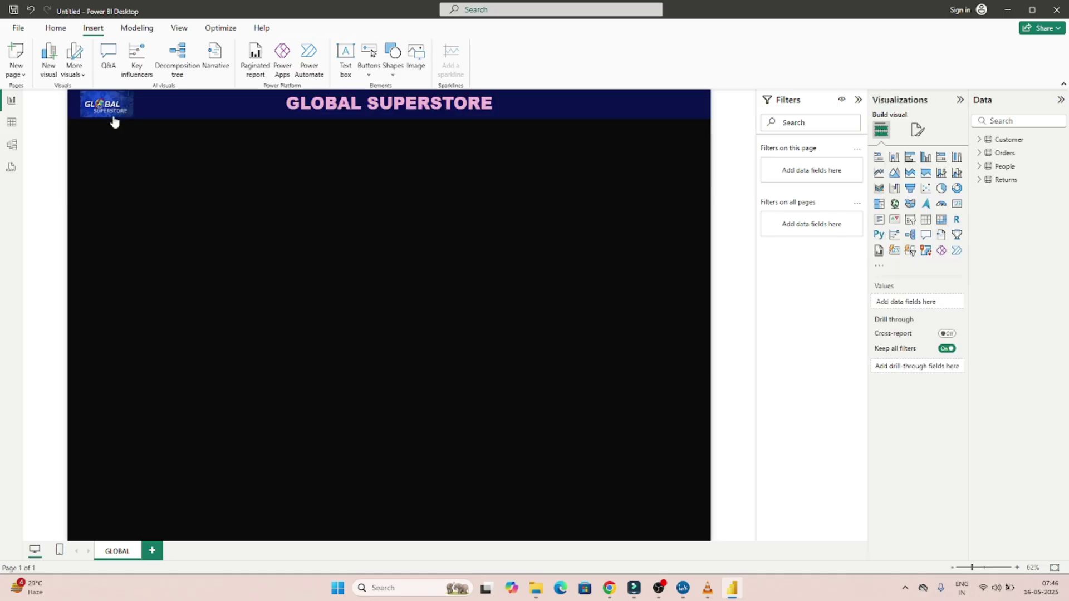